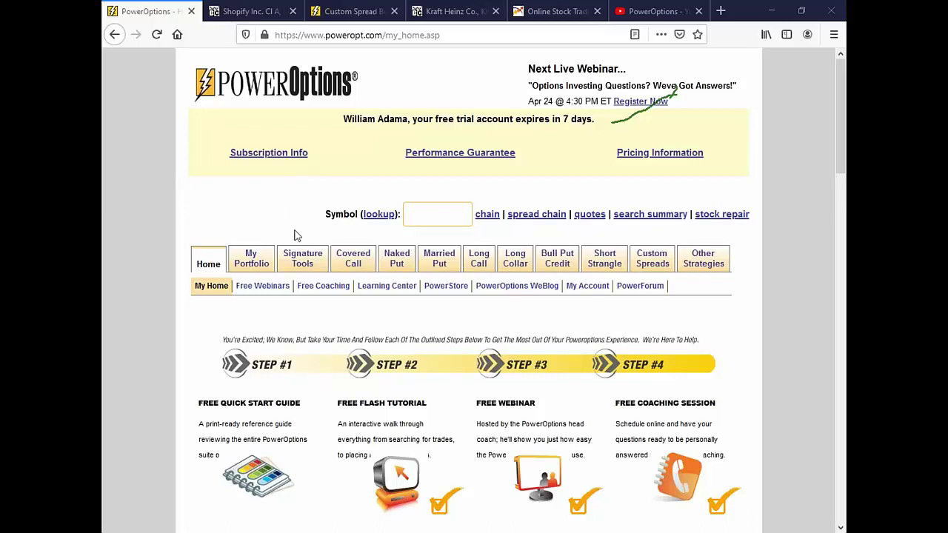
Step: Open the Strike of Pain calculator from the signature tools and highlight the reference to the Max-Pain theory in its description
mouse_move(303, 268)
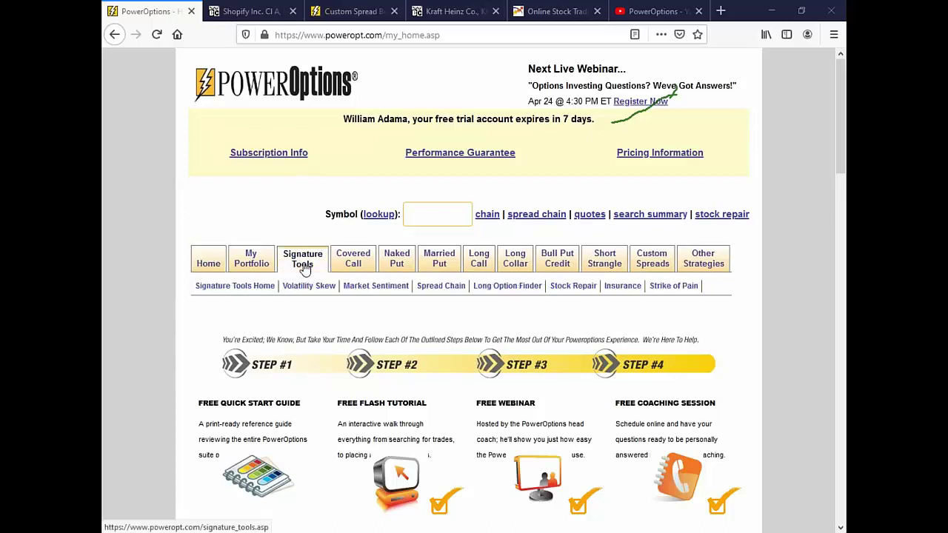
left_click(674, 289)
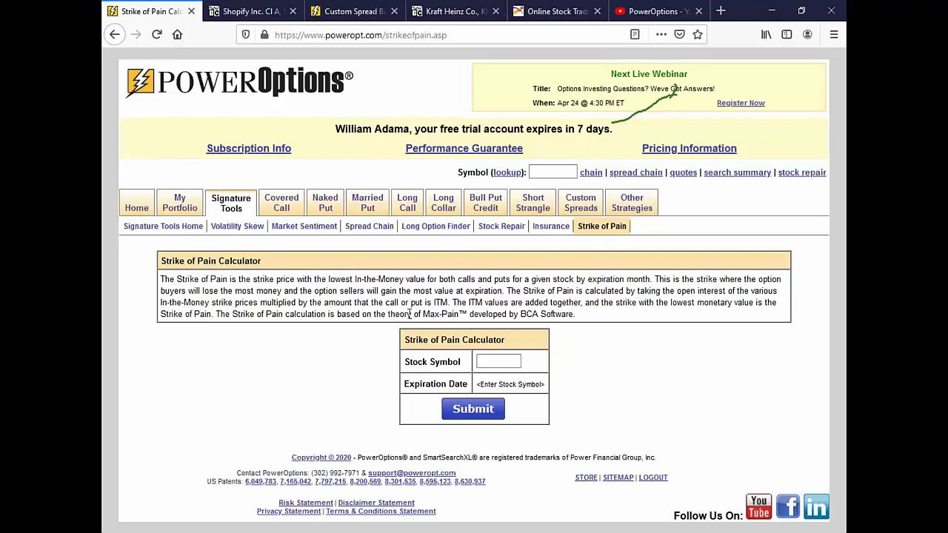
left_click_drag(407, 314, 610, 324)
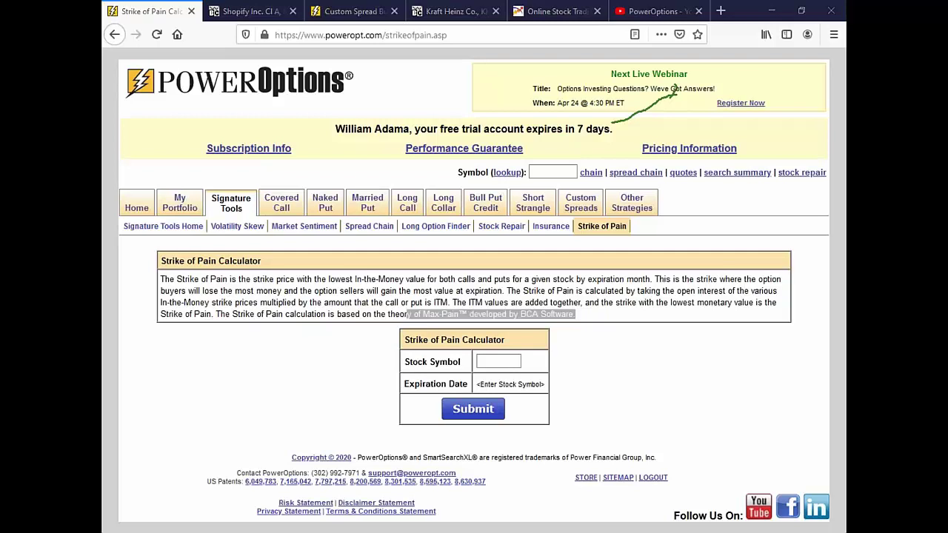
left_click(619, 363)
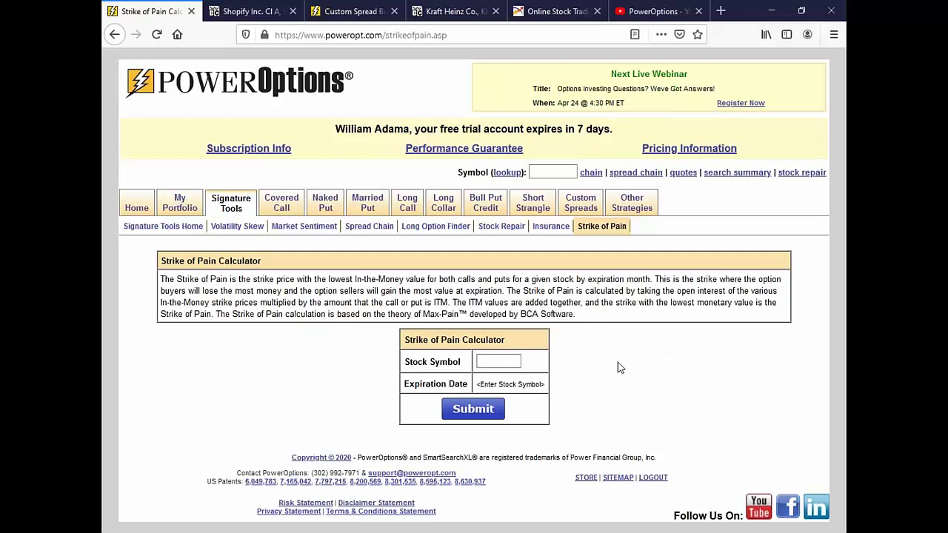
left_click(515, 361)
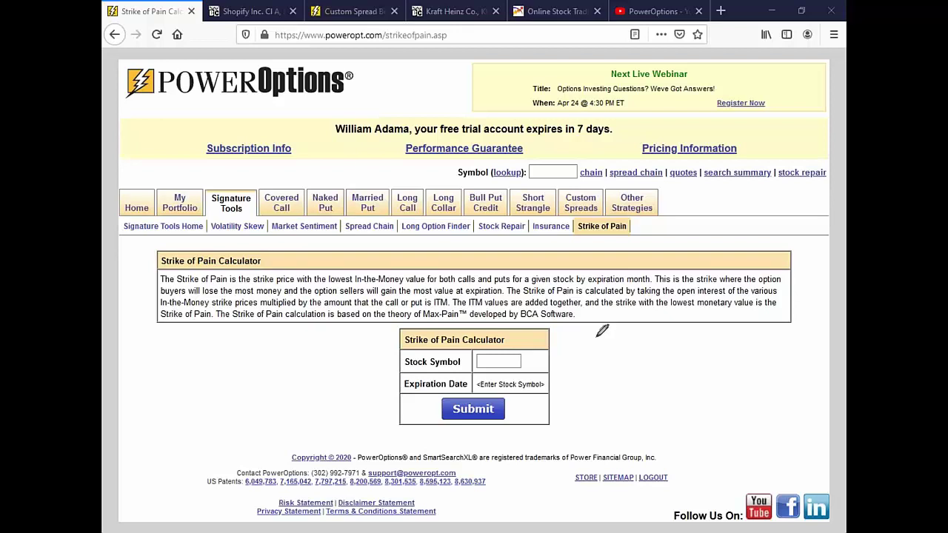
Step: Draw directional arrows beside the calculator form, underline the description's passage on option buyers and sellers, and clear the annotations
mouse_move(638, 368)
left_mouse_down()
mouse_move(672, 366)
mouse_move(669, 382)
left_mouse_up()
mouse_move(639, 354)
left_mouse_down()
mouse_move(635, 331)
mouse_move(645, 323)
mouse_move(646, 333)
mouse_move(715, 340)
mouse_move(702, 348)
left_mouse_up()
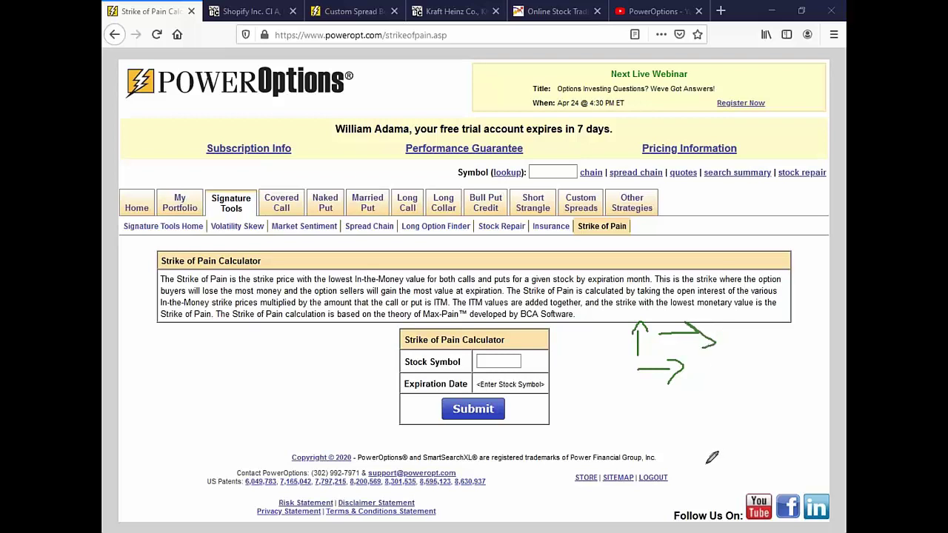
mouse_move(652, 394)
left_mouse_down()
mouse_move(651, 428)
mouse_move(669, 432)
left_mouse_up()
mouse_move(708, 356)
left_mouse_down()
mouse_move(743, 356)
mouse_move(770, 381)
mouse_move(667, 376)
mouse_move(699, 350)
mouse_move(730, 353)
mouse_move(754, 373)
left_mouse_up()
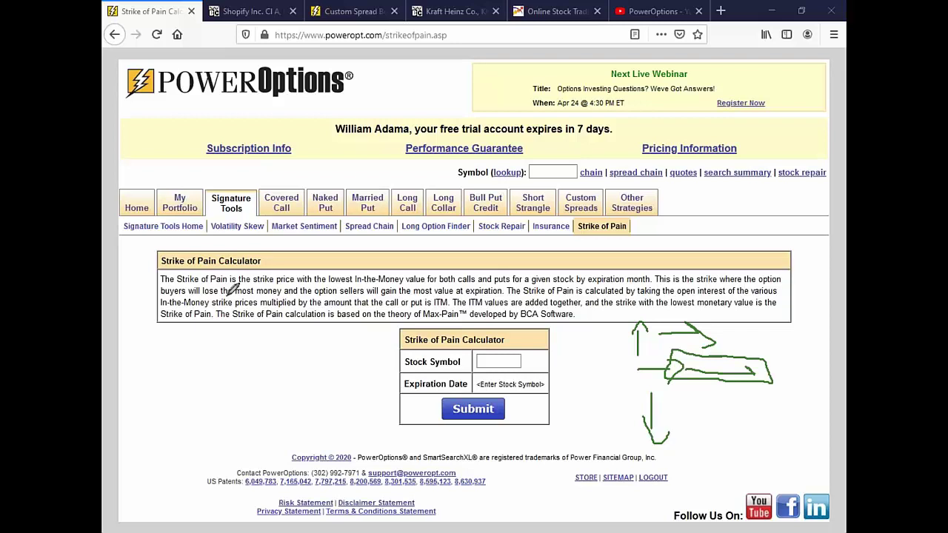
left_click_drag(224, 295, 507, 293)
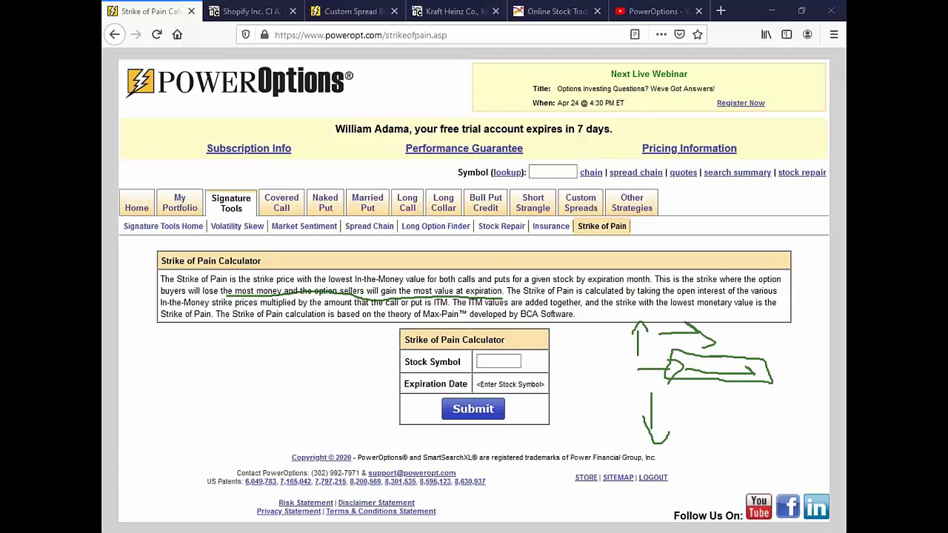
key("Escape")
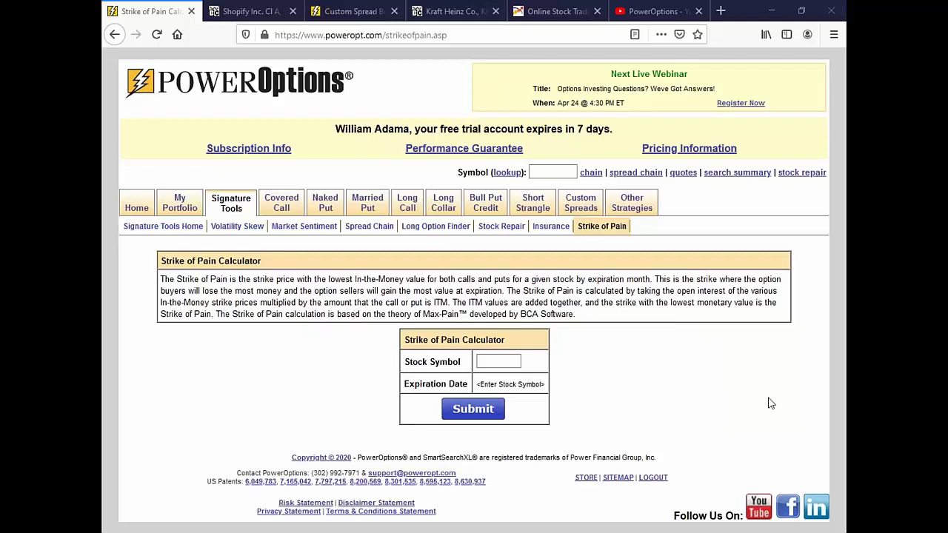
left_click(494, 362)
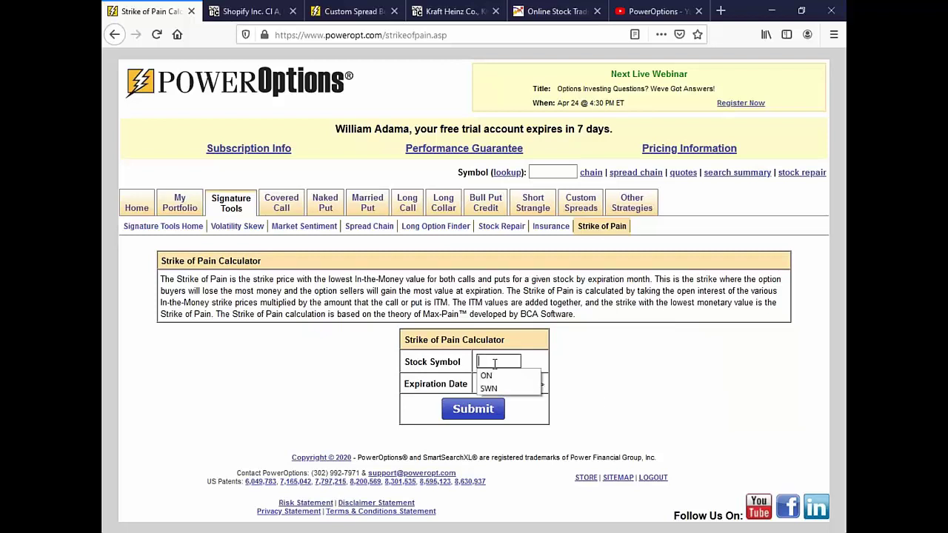
type("KHC")
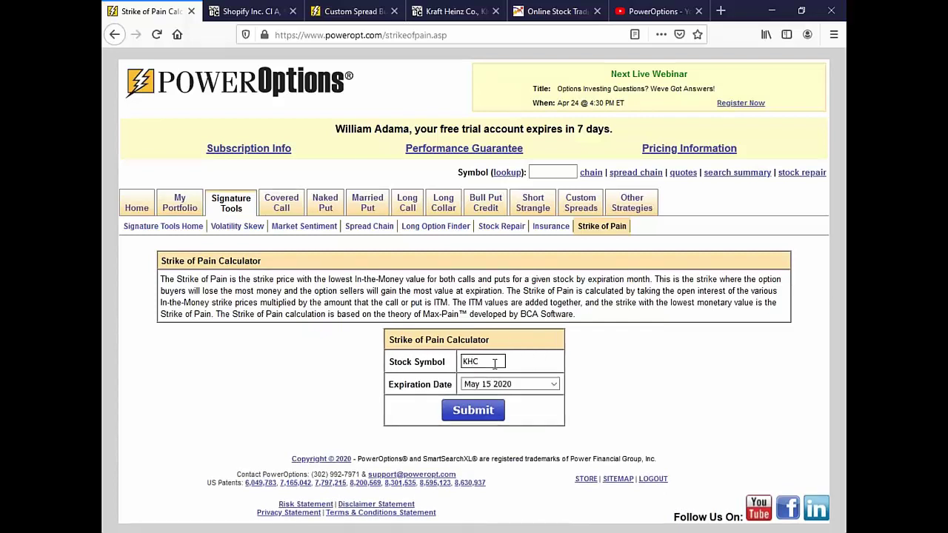
key("BackSpace")
key("BackSpace")
key("BackSpace")
Step: Run the Strike of Pain calculation for stock symbol JPM with the May 1 2020 (weekly) expiration
type("JPM")
left_click(494, 385)
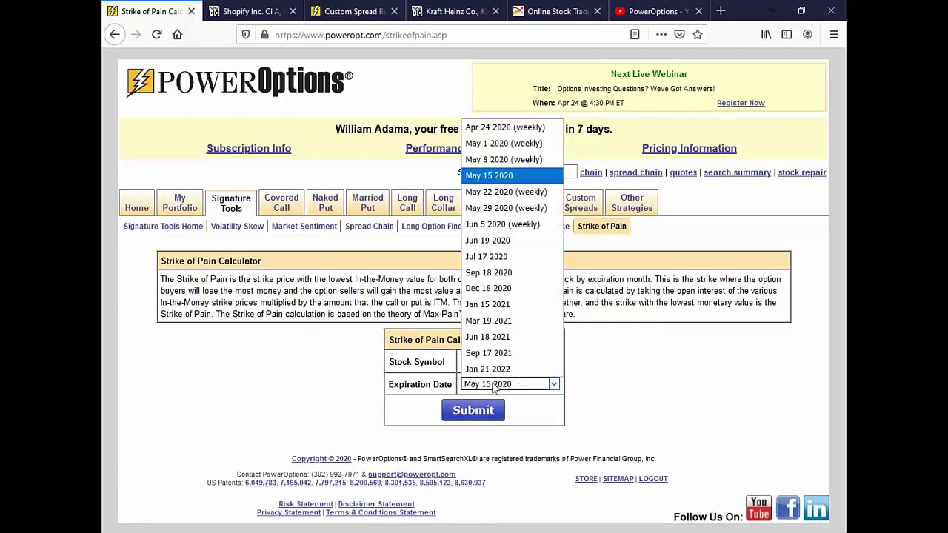
left_click(489, 148)
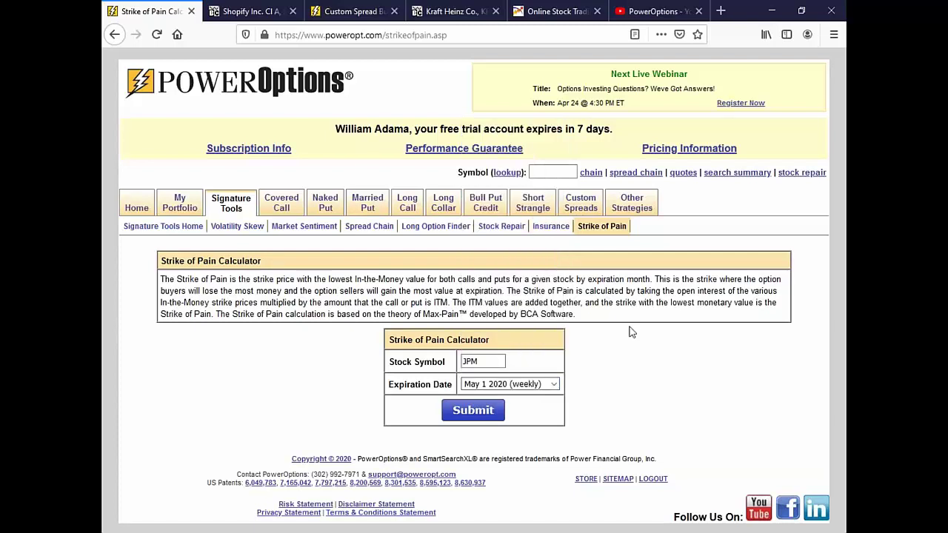
left_click(473, 411)
Step: Examine the strike prices and pain values in the JPM results, from the 45.00 strike to around the current stock price
scroll(633, 357, "down", 5)
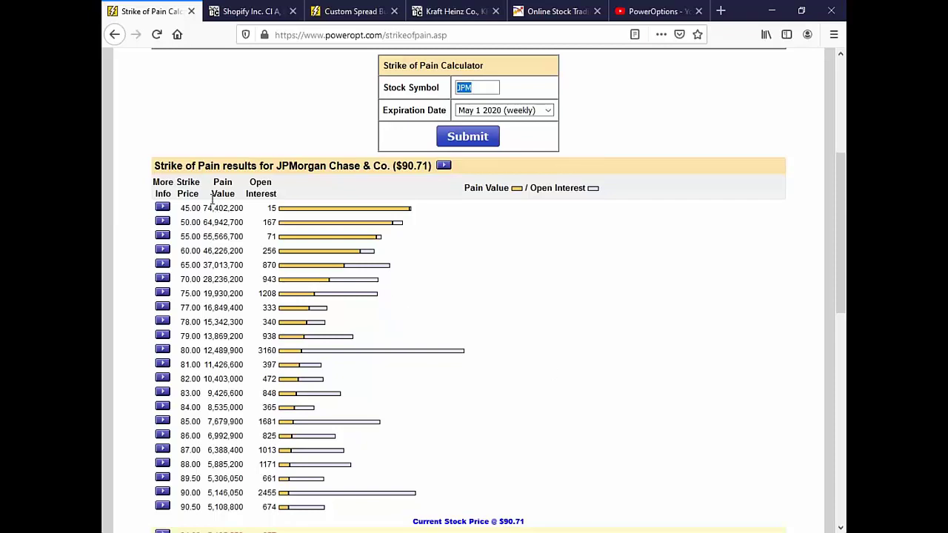
left_click_drag(182, 210, 252, 214)
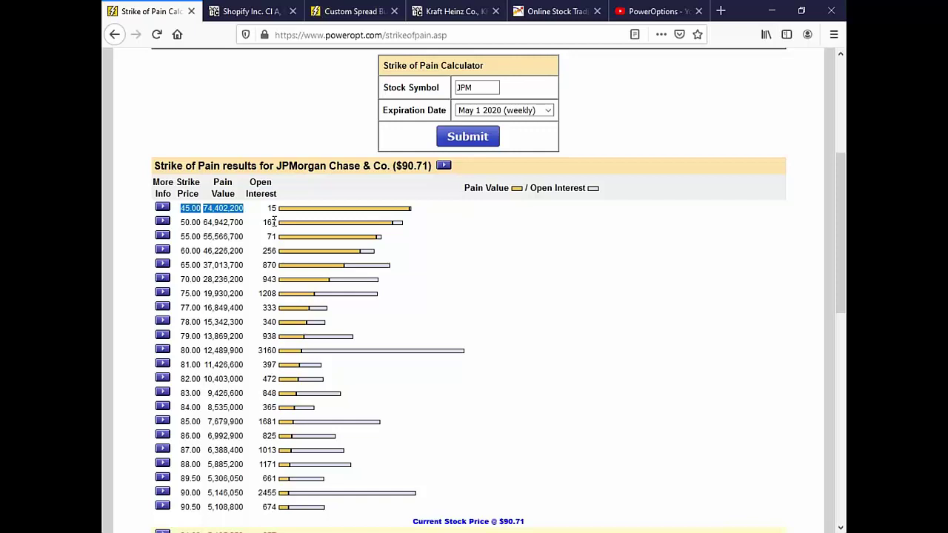
double_click(190, 222)
left_click_drag(219, 234, 245, 408)
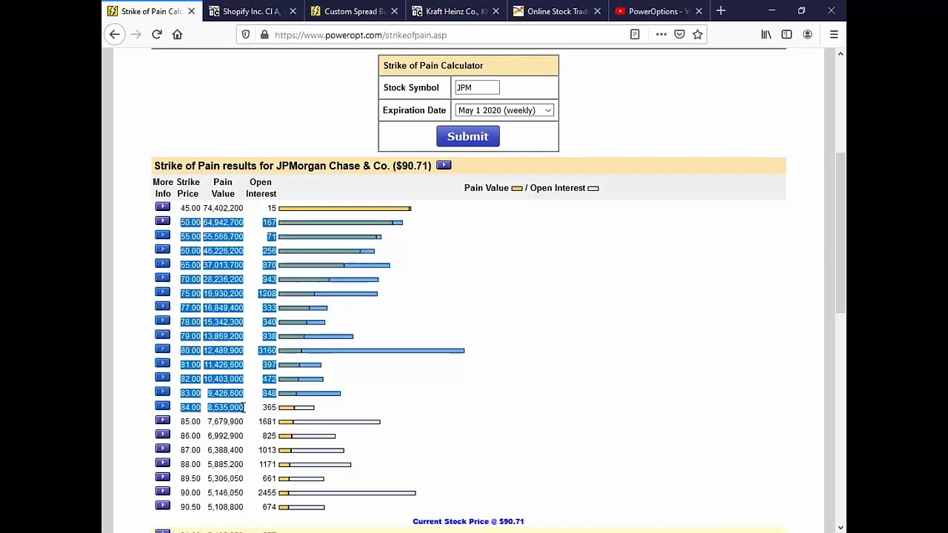
left_click(478, 294)
scroll(478, 294, "down", 3)
scroll(474, 297, "down", 1)
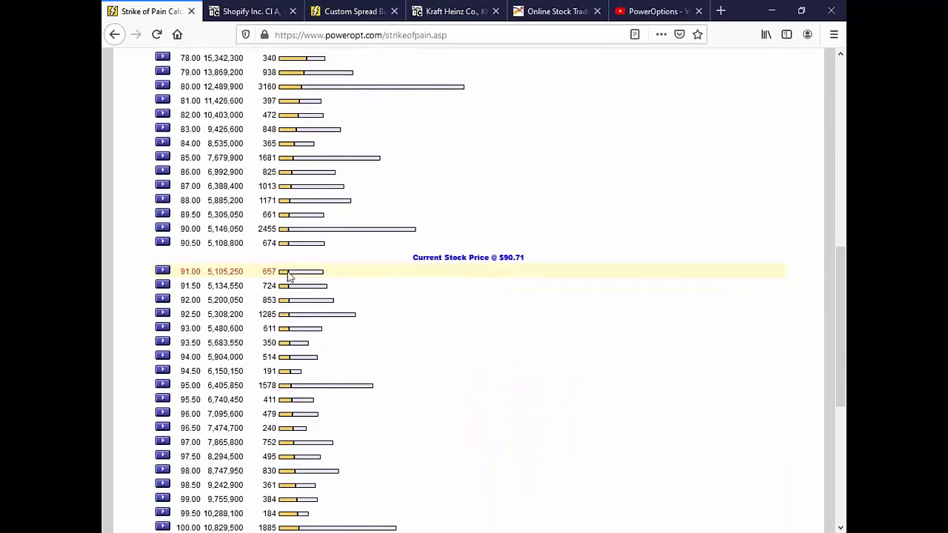
Step: Highlight the 91.00 strike row in the results and mark it with a hand-drawn arrow and circle
left_click_drag(182, 271, 339, 273)
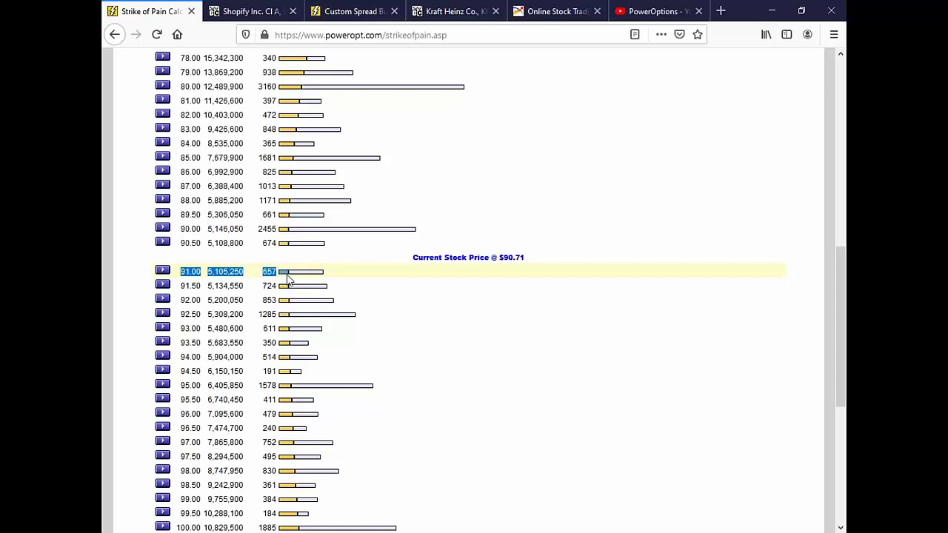
left_click(398, 294)
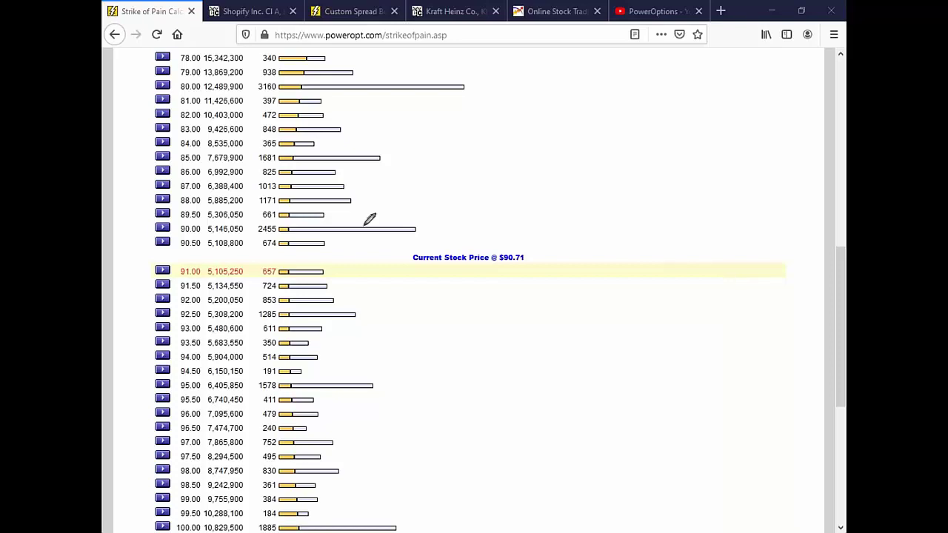
left_click_drag(331, 271, 344, 261)
mouse_move(259, 248)
left_mouse_down()
mouse_move(185, 250)
mouse_move(194, 286)
mouse_move(341, 289)
mouse_move(318, 250)
mouse_move(213, 255)
left_mouse_up()
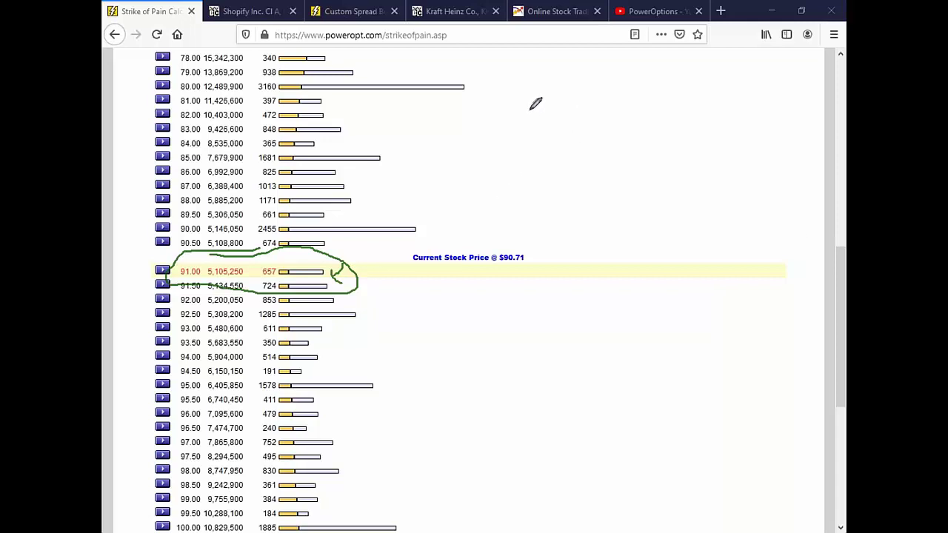
Step: Handwrite a circled "Monthly 2.5 - 5" note beside the results and add check marks near the 92.50 and 94.00 strikes
mouse_move(518, 72)
left_mouse_down()
mouse_move(528, 61)
mouse_move(546, 70)
mouse_move(566, 96)
mouse_move(562, 113)
mouse_move(589, 80)
mouse_move(596, 108)
mouse_move(609, 88)
mouse_move(634, 111)
mouse_move(662, 92)
mouse_move(649, 133)
left_mouse_up()
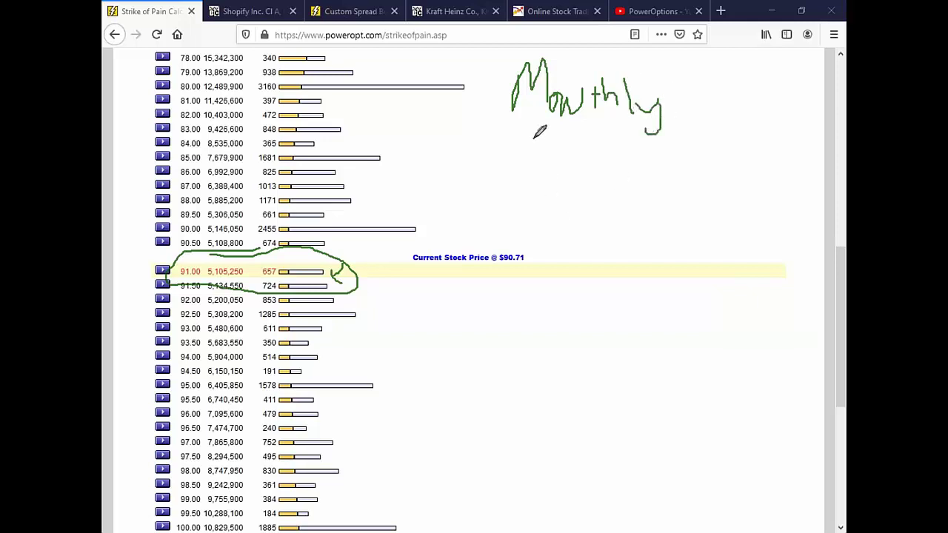
left_click_drag(534, 137, 571, 174)
left_click_drag(585, 138, 593, 172)
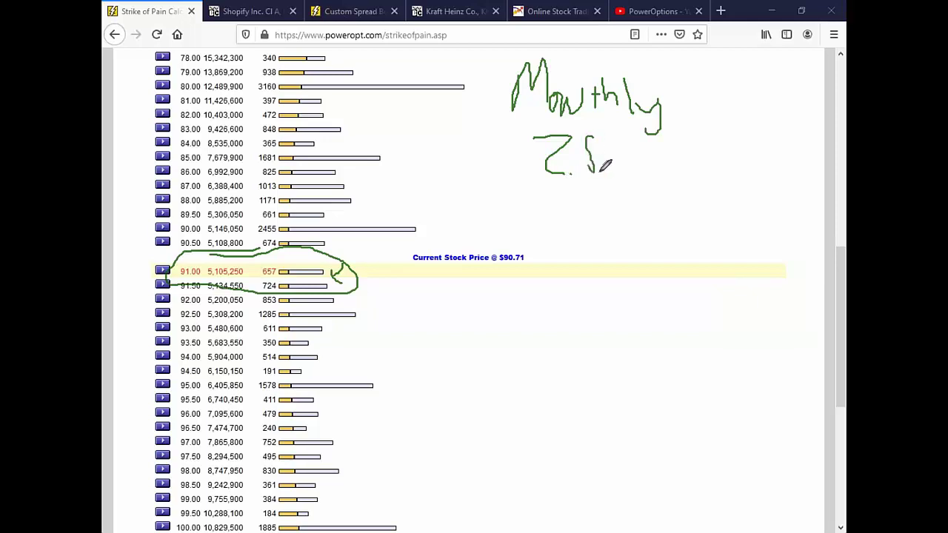
mouse_move(716, 140)
left_mouse_down()
mouse_move(696, 148)
mouse_move(687, 177)
mouse_move(665, 167)
left_mouse_up()
left_click_drag(343, 312, 374, 297)
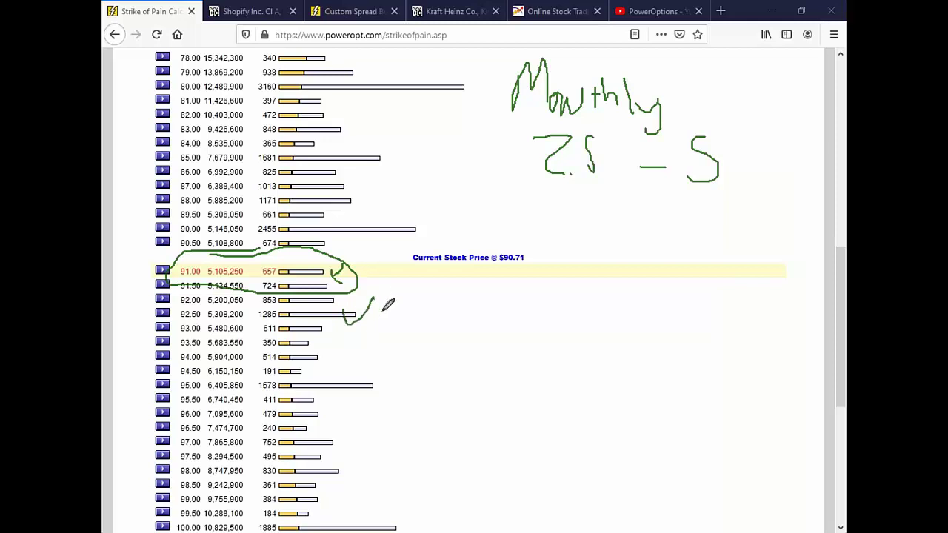
left_click_drag(344, 354, 373, 343)
mouse_move(539, 184)
left_mouse_down()
mouse_move(671, 185)
mouse_move(751, 163)
mouse_move(591, 109)
mouse_move(556, 185)
left_mouse_up()
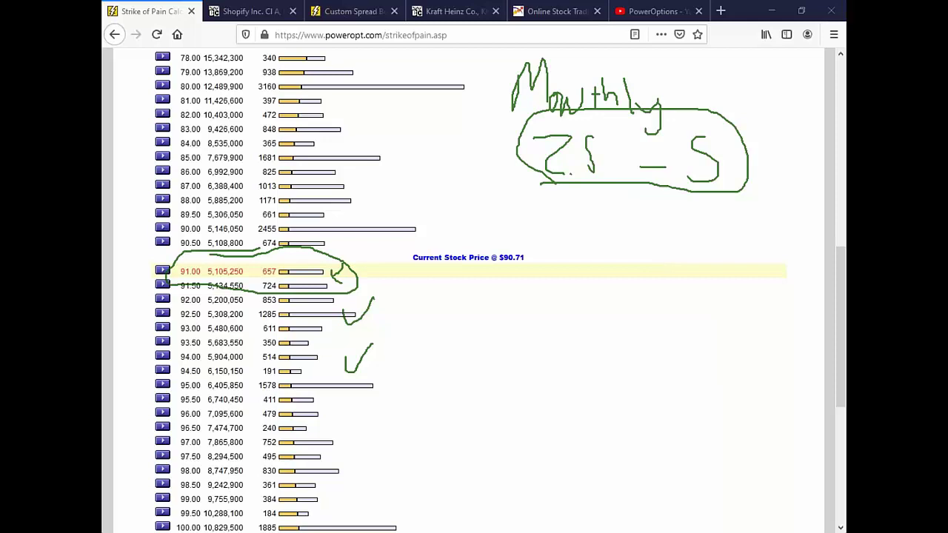
Step: Draw arrows beside the monthly note and around the current stock price line, and clear all annotations
left_click_drag(674, 85, 696, 89)
left_click_drag(585, 235, 599, 233)
mouse_move(454, 196)
left_mouse_down()
mouse_move(443, 235)
mouse_move(423, 250)
mouse_move(448, 265)
left_mouse_up()
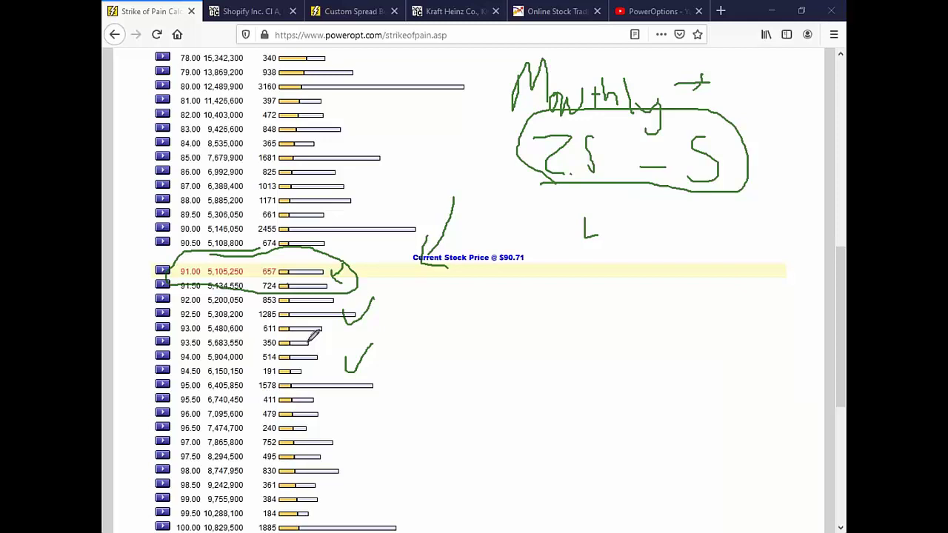
mouse_move(395, 276)
left_mouse_down()
mouse_move(465, 279)
mouse_move(443, 294)
left_mouse_up()
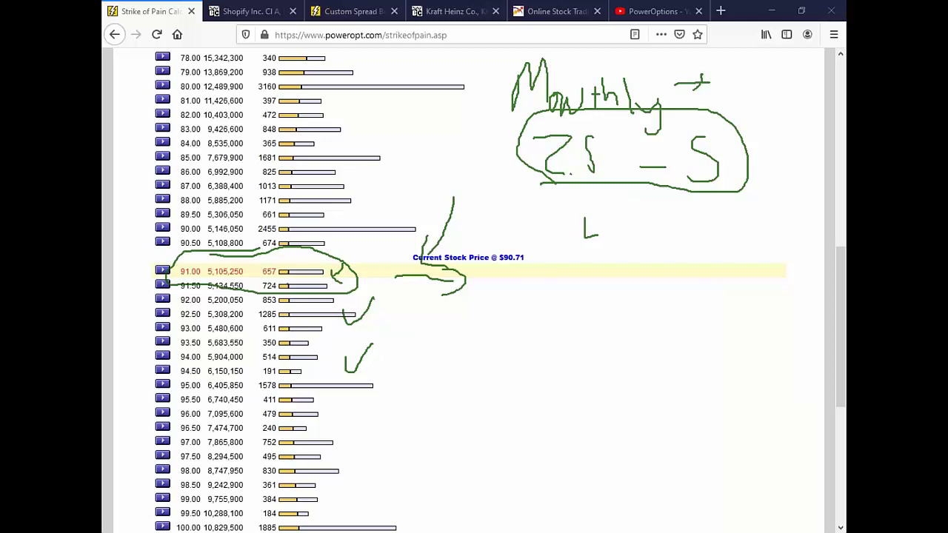
key("Escape")
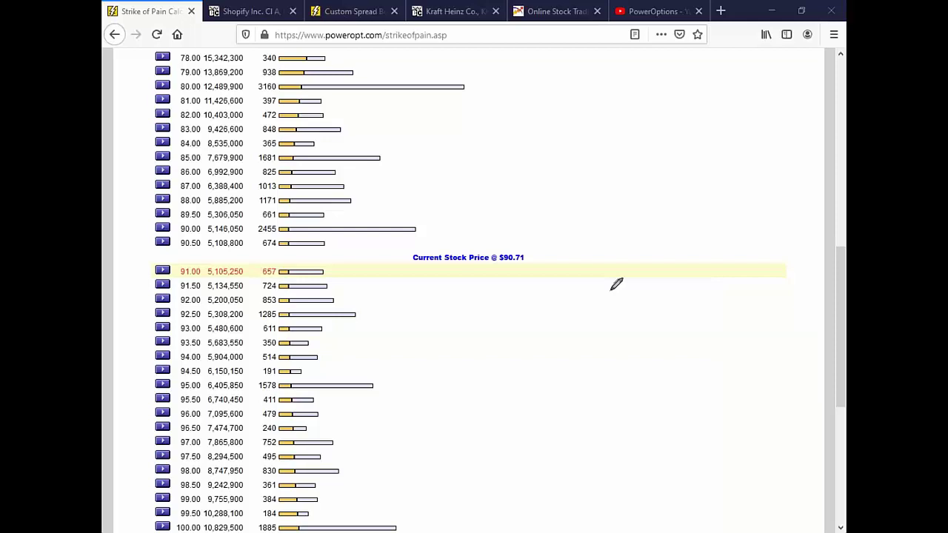
Step: Circle the 91.00 strike row and draw short marks and a vertical arrow beside it
mouse_move(265, 269)
left_mouse_down()
mouse_move(199, 268)
mouse_move(252, 282)
mouse_move(297, 258)
mouse_move(261, 260)
left_mouse_up()
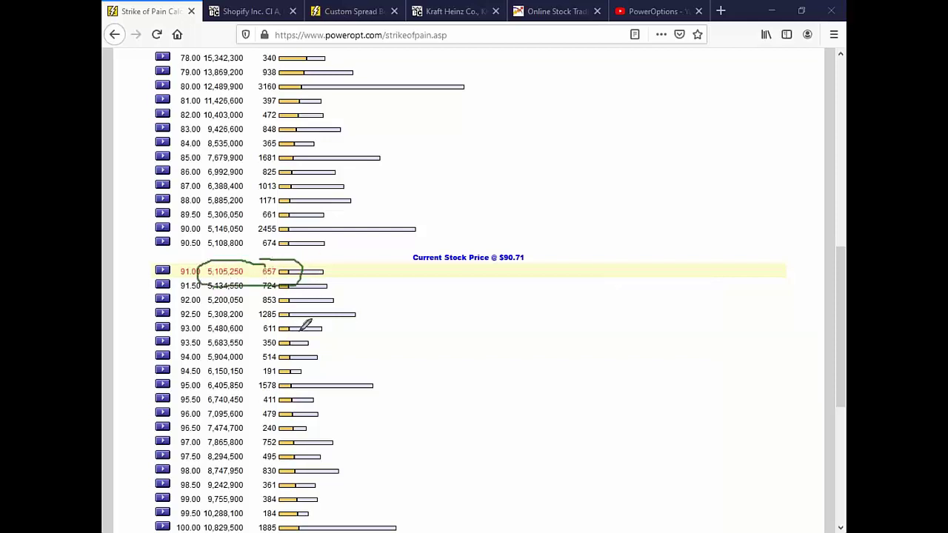
mouse_move(359, 269)
left_mouse_down()
mouse_move(390, 291)
mouse_move(419, 284)
left_mouse_up()
left_click_drag(492, 268, 503, 283)
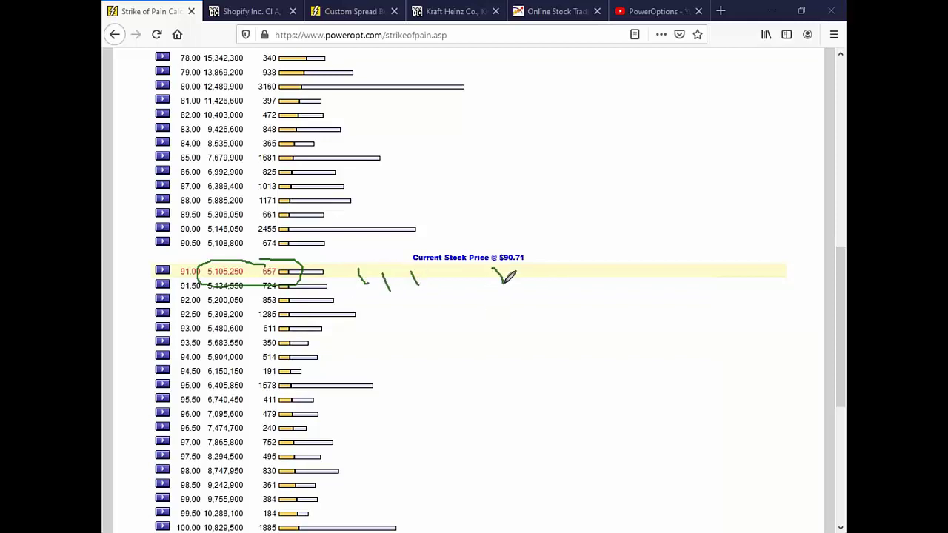
mouse_move(307, 256)
left_mouse_down()
mouse_move(321, 236)
mouse_move(333, 296)
left_mouse_up()
left_click_drag(318, 200, 318, 300)
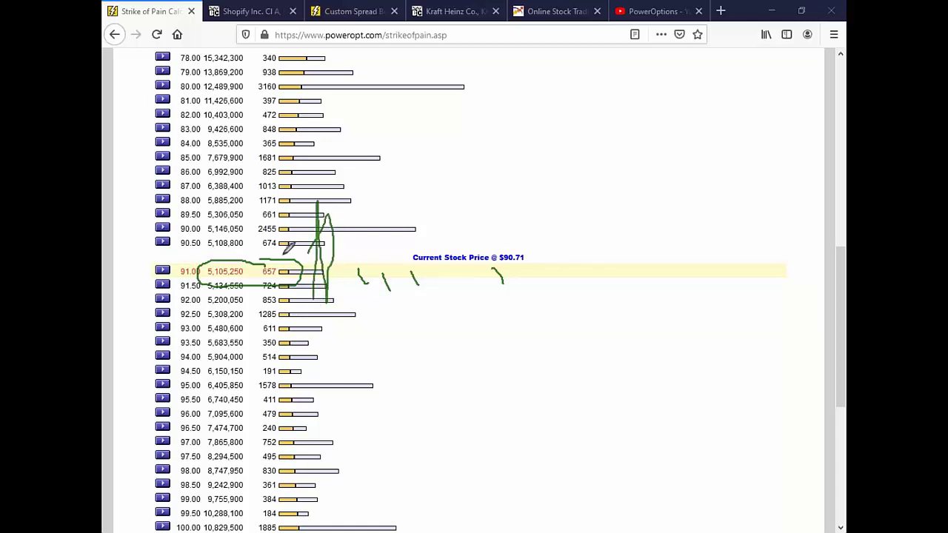
mouse_move(199, 253)
left_mouse_down()
mouse_move(182, 260)
mouse_move(226, 279)
mouse_move(340, 278)
mouse_move(216, 249)
left_mouse_up()
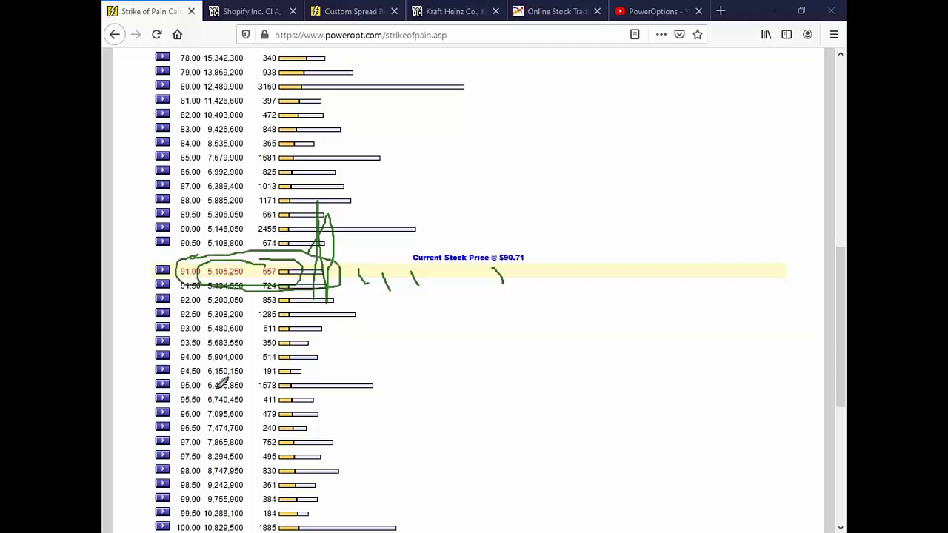
Step: Draw an arrow and curved strokes along the strikes above and below the 91.00 row, clear the annotations and return to the calculator form
mouse_move(398, 273)
left_mouse_down()
mouse_move(429, 275)
mouse_move(420, 288)
mouse_move(453, 234)
left_mouse_up()
left_click_drag(469, 278, 473, 292)
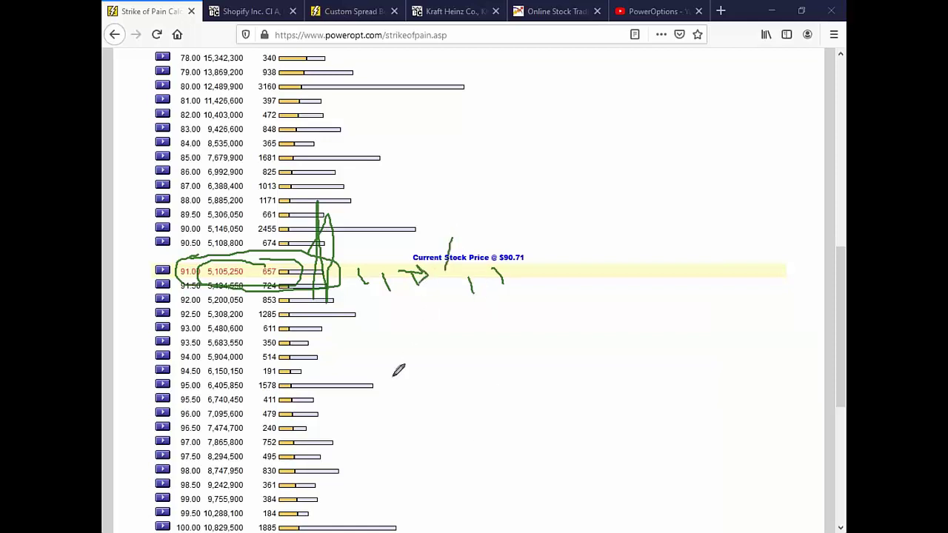
mouse_move(406, 339)
left_mouse_down()
mouse_move(415, 490)
mouse_move(387, 521)
left_mouse_up()
left_click_drag(453, 229, 359, 109)
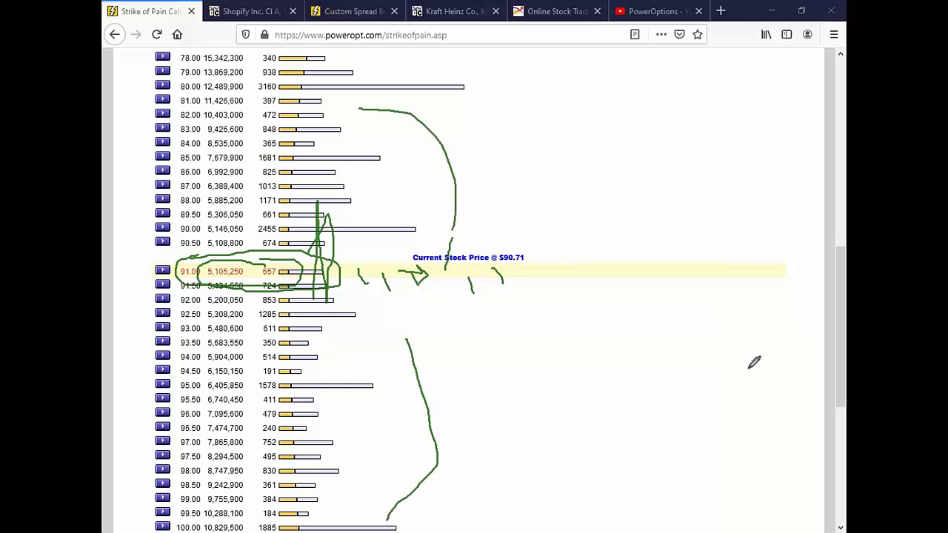
key("Escape")
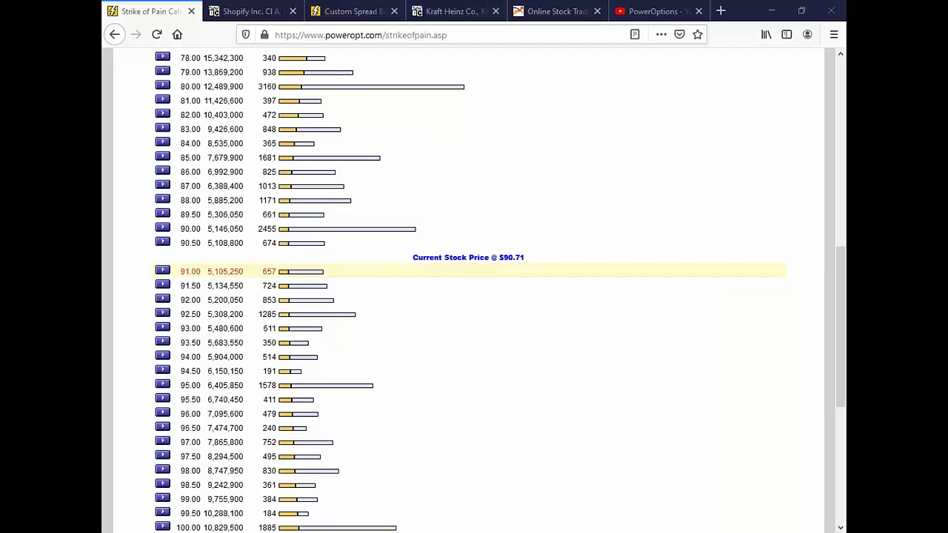
scroll(531, 296, "up", 3)
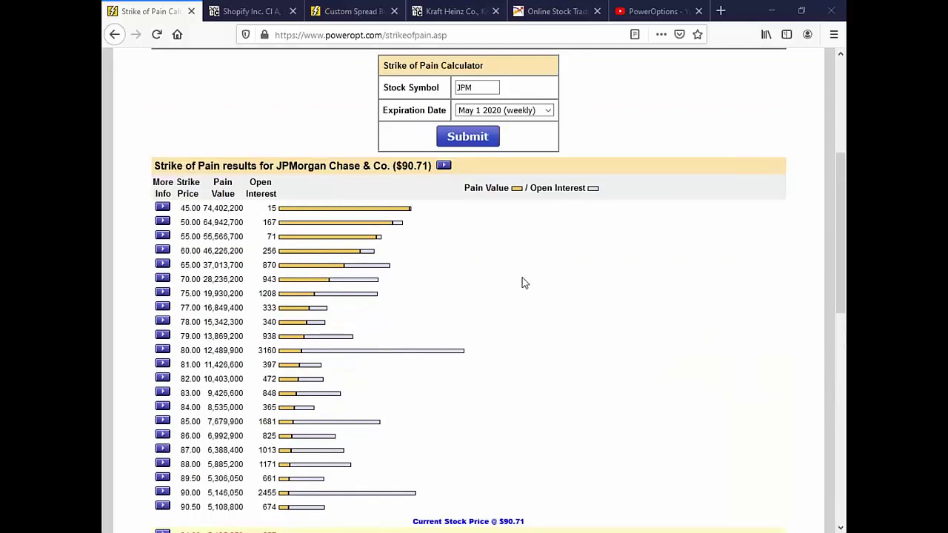
Step: Calculate the JPM strike of pain for the May 15 2020 expiration and show the strikes around the current stock price
scroll(516, 292, "up", 2)
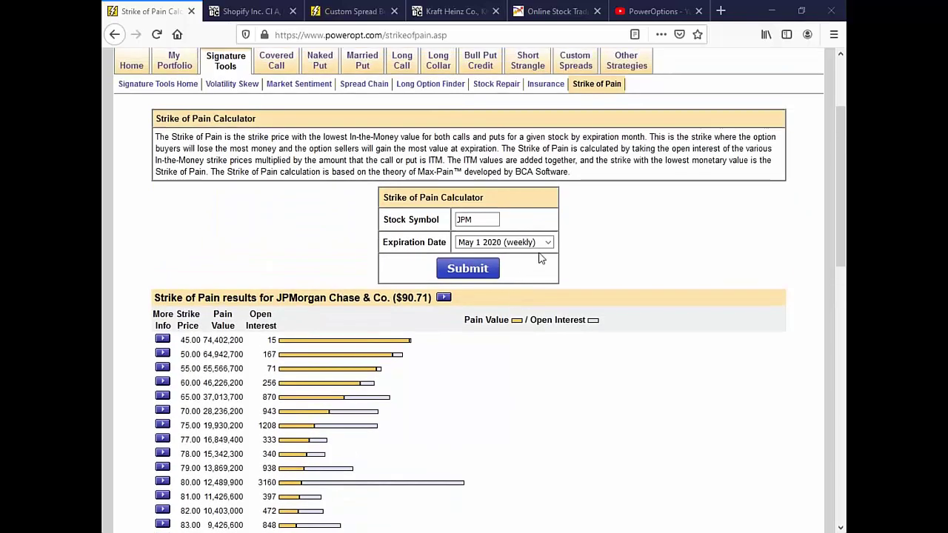
left_click(546, 242)
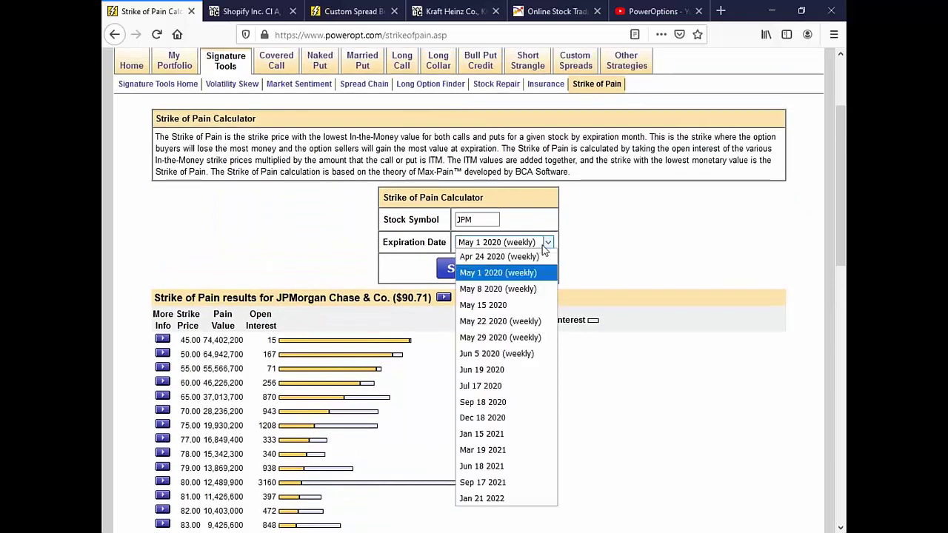
left_click(537, 304)
left_click(467, 269)
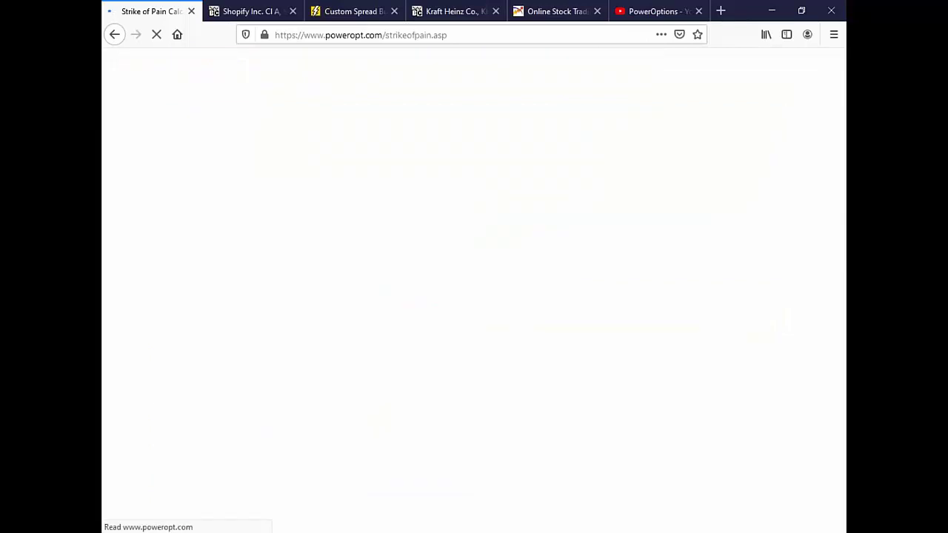
scroll(187, 188, "down", 10)
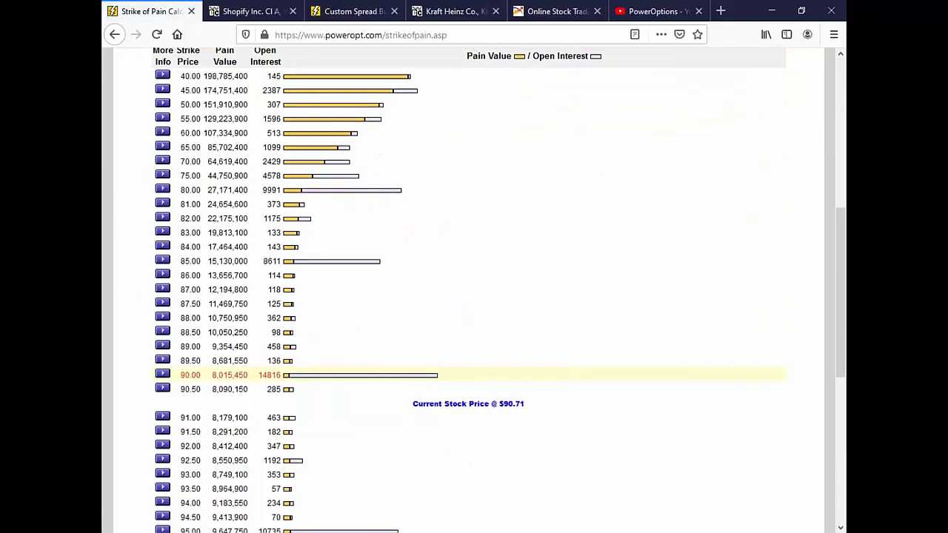
Step: Highlight the 90.00 strike with its pain value, and the stock price in the results heading
left_click_drag(180, 177, 248, 179)
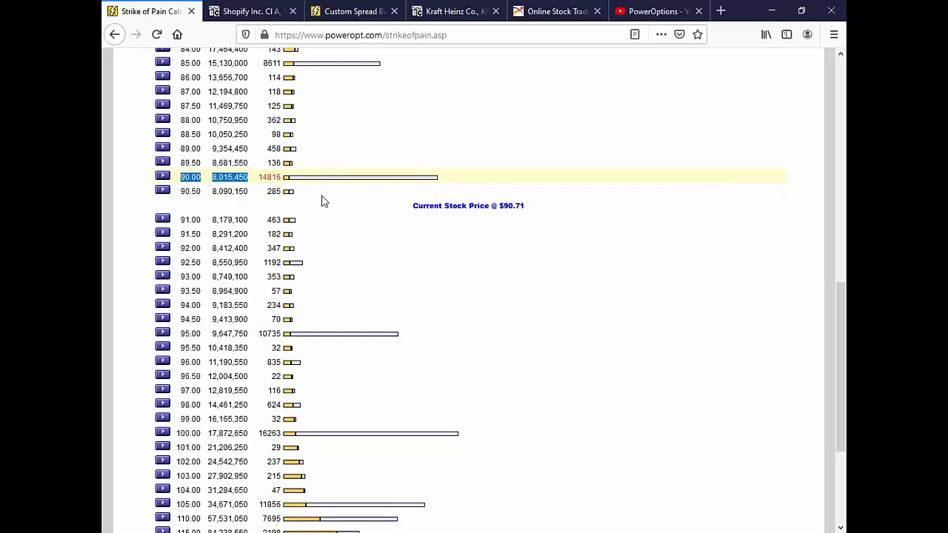
scroll(321, 200, "up", 2)
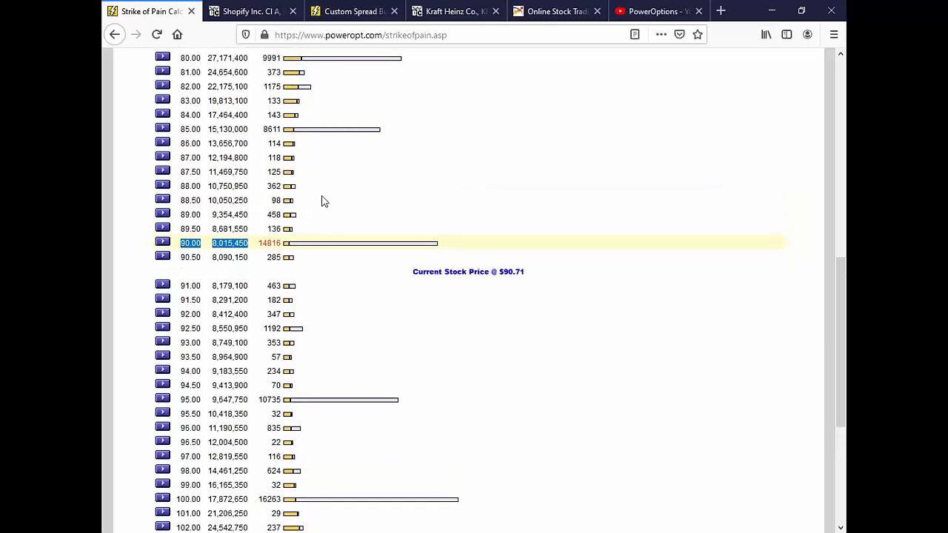
left_click(322, 200)
scroll(322, 201, "up", 5)
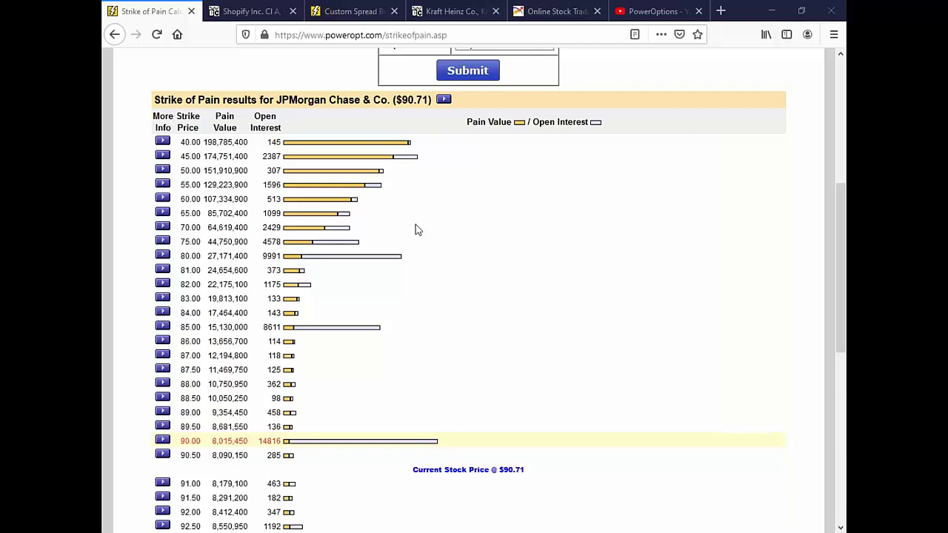
left_click_drag(404, 103, 430, 103)
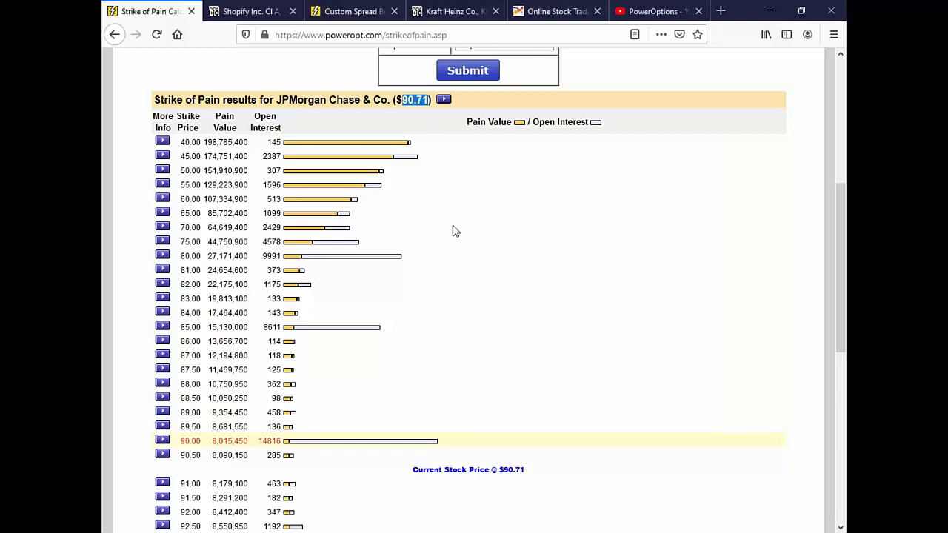
scroll(548, 302, "up", 5)
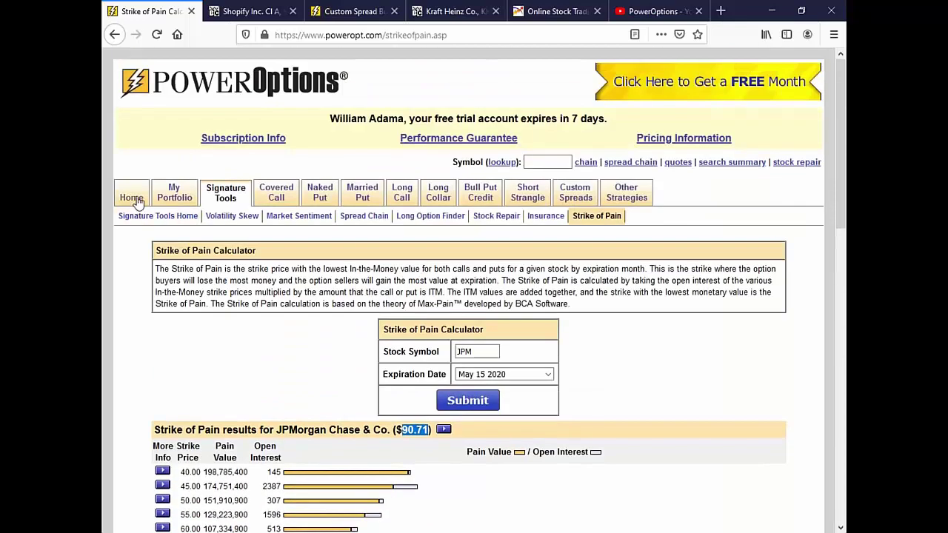
Step: Open the Married Put search from the home page and show its filter settings
left_click(136, 198)
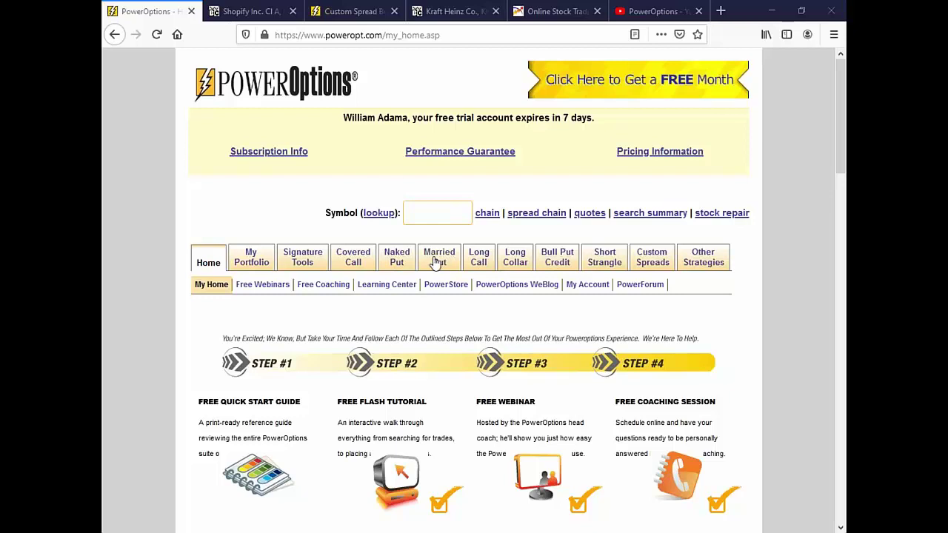
mouse_move(438, 260)
left_click(279, 292)
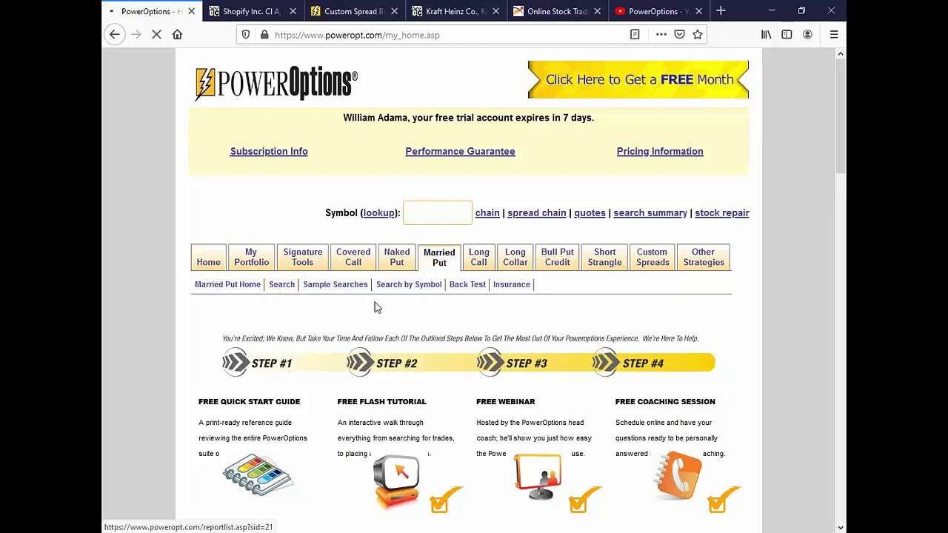
scroll(366, 299, "down", 10)
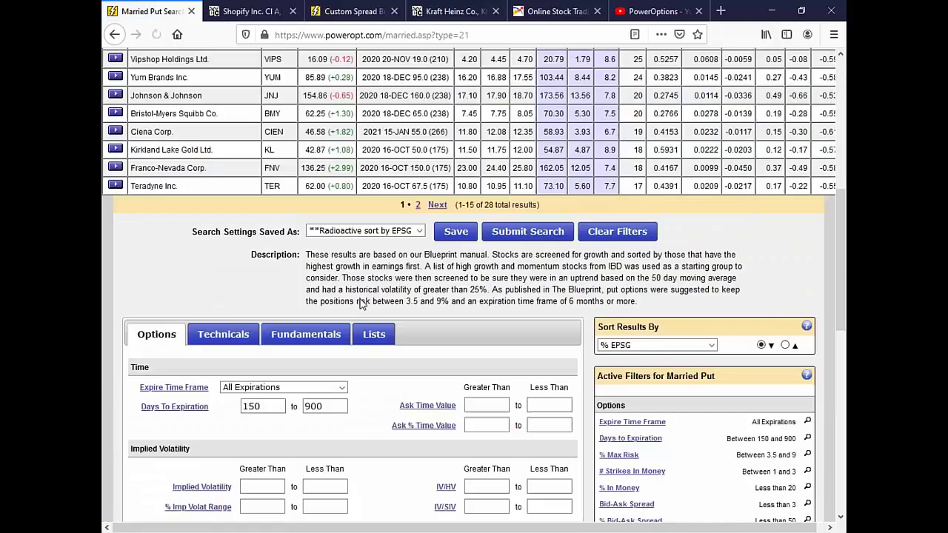
scroll(356, 303, "down", 3)
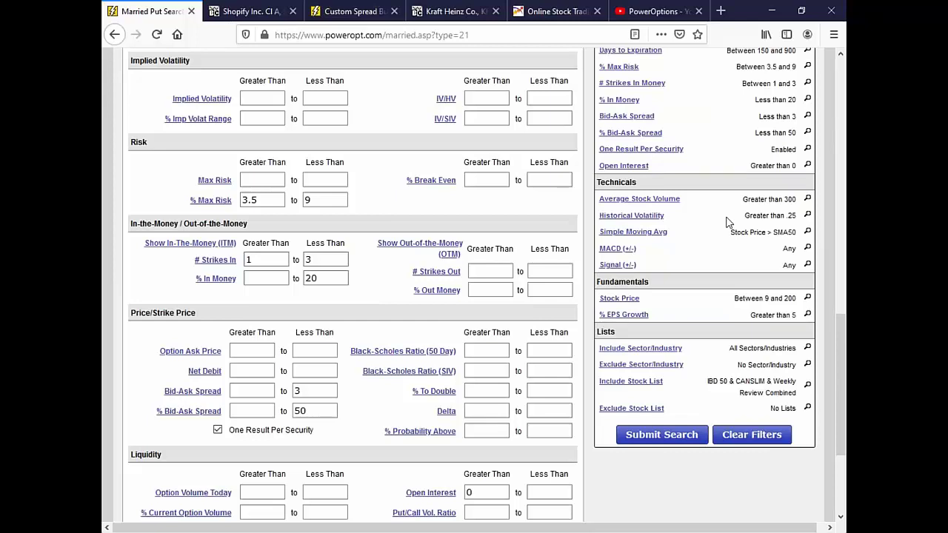
Step: Review the % Max Risk filter range, the search description and the married put results table
left_click(320, 199)
scroll(384, 227, "up", 5)
scroll(384, 227, "down", 5)
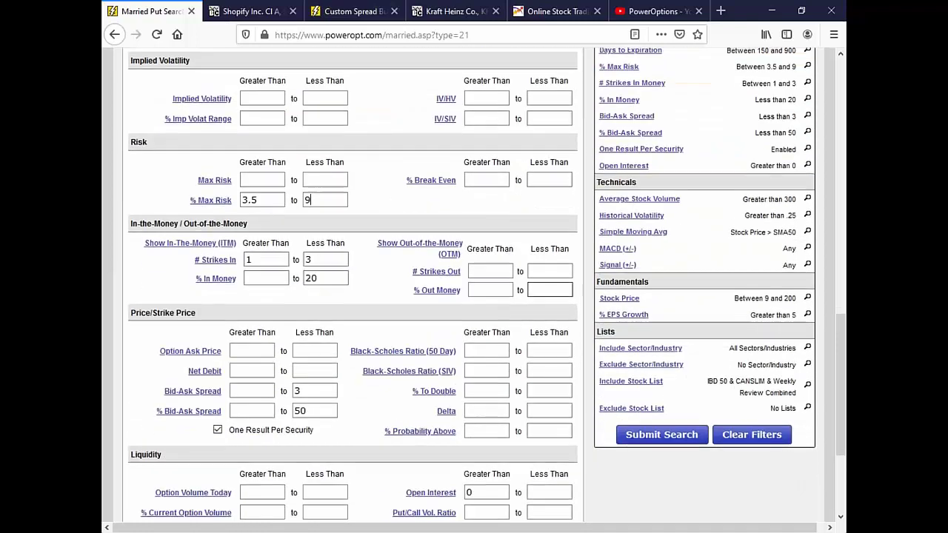
scroll(443, 268, "up", 5)
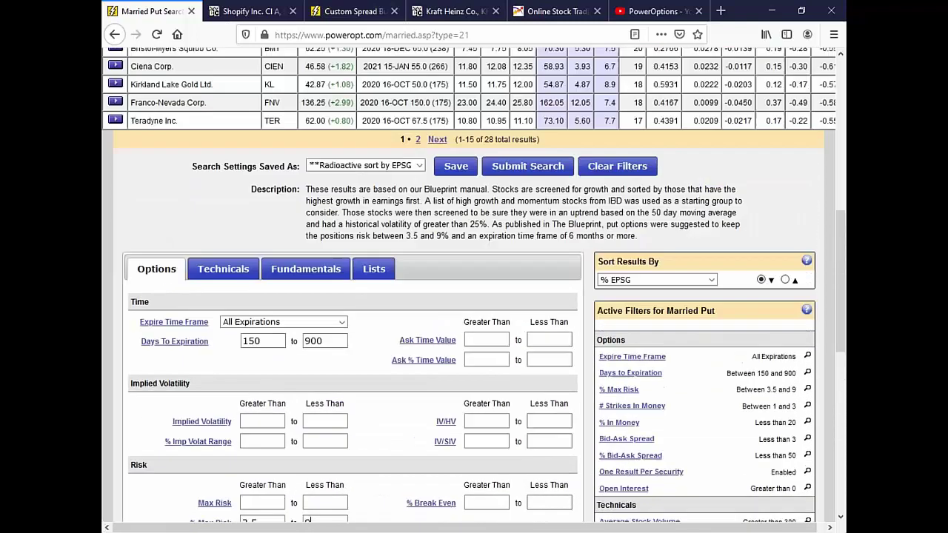
scroll(474, 286, "up", 5)
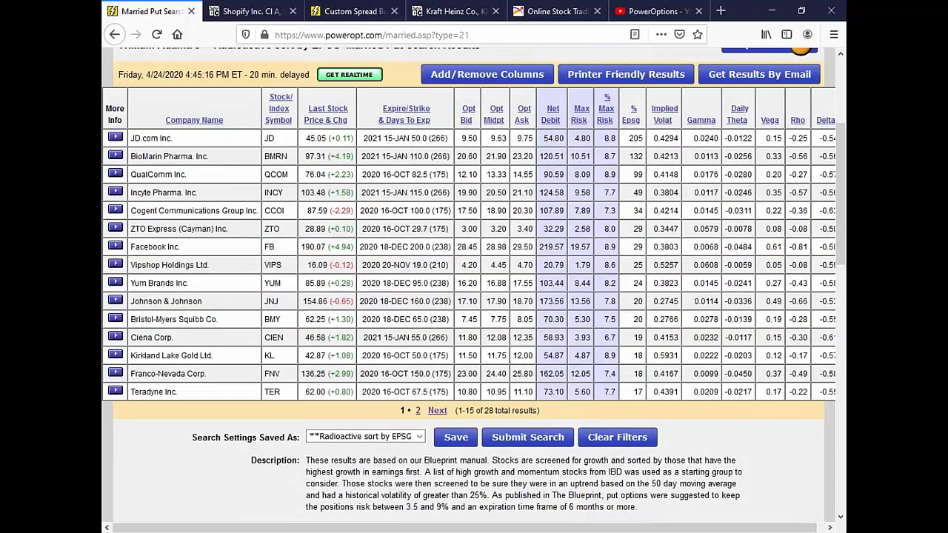
scroll(313, 182, "up", 3)
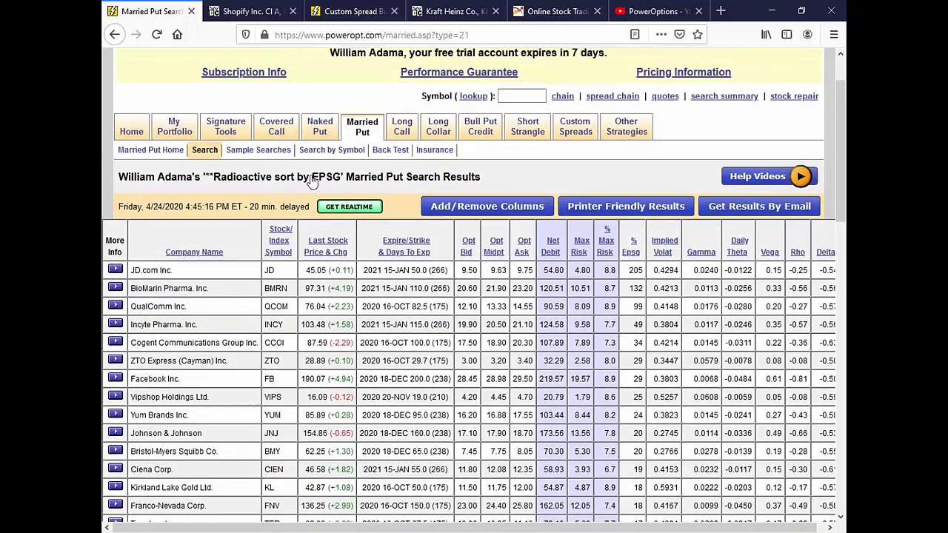
Step: Open the Covered Call search and show its active filters
mouse_move(276, 130)
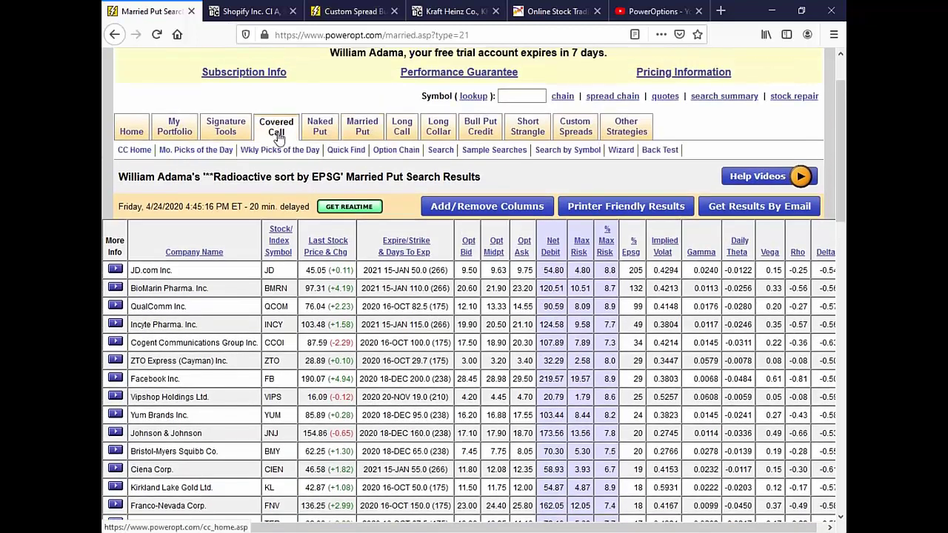
left_click(438, 149)
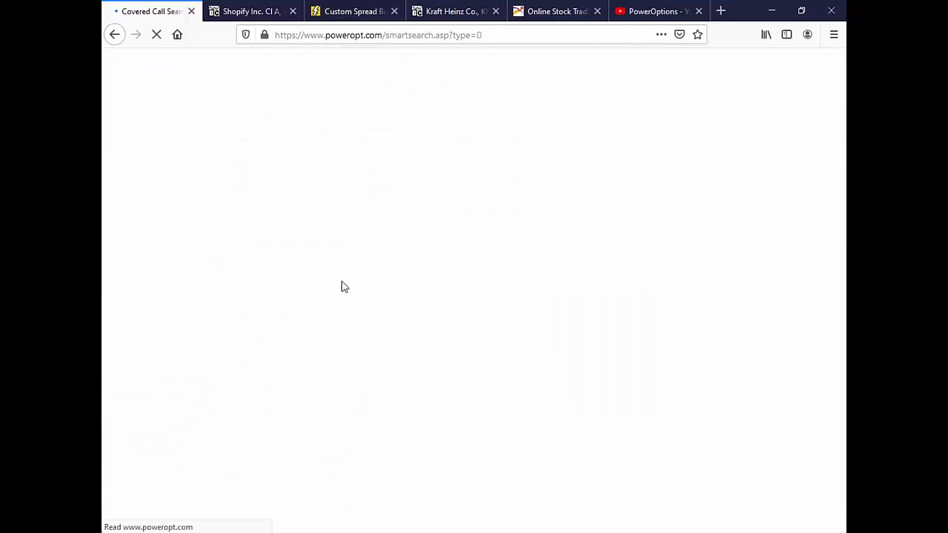
scroll(342, 287, "down", 5)
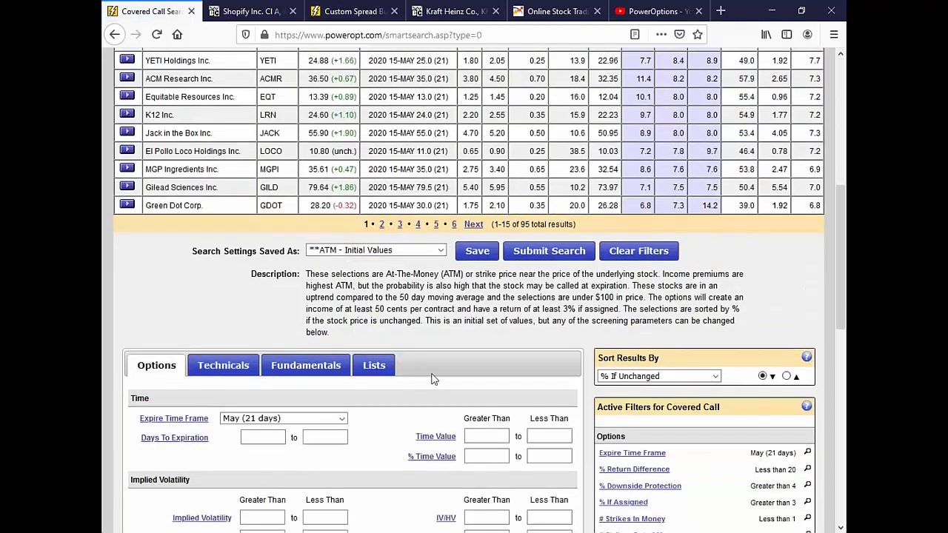
scroll(434, 379, "down", 2)
scroll(434, 379, "down", 3)
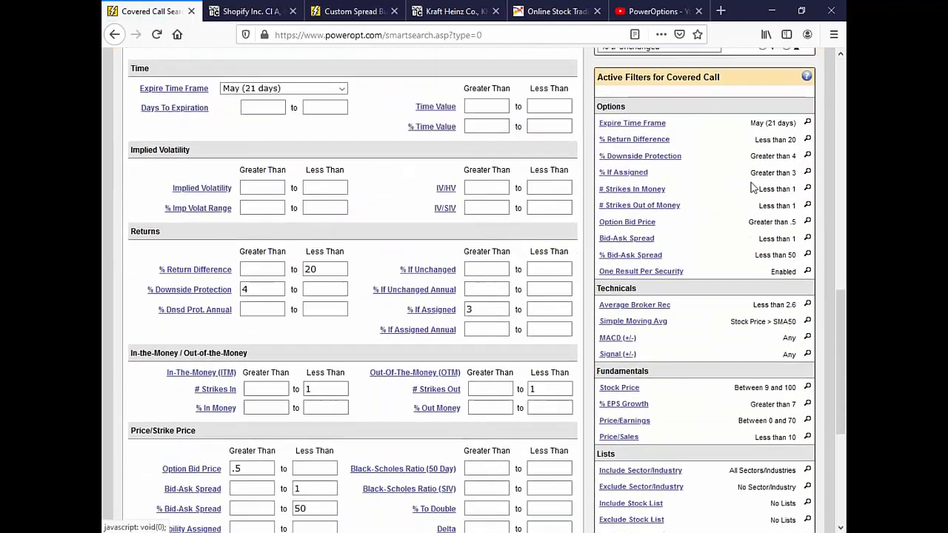
Step: Highlight the options, technicals, fundamentals and list entries among the active covered call filters
left_click_drag(718, 160, 800, 242)
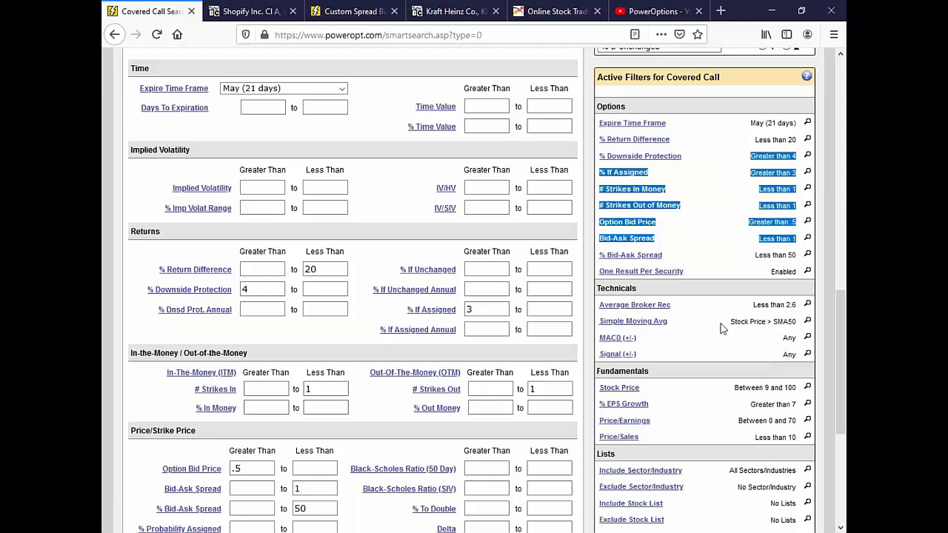
left_click_drag(727, 324, 796, 421)
scroll(703, 296, "down", 3)
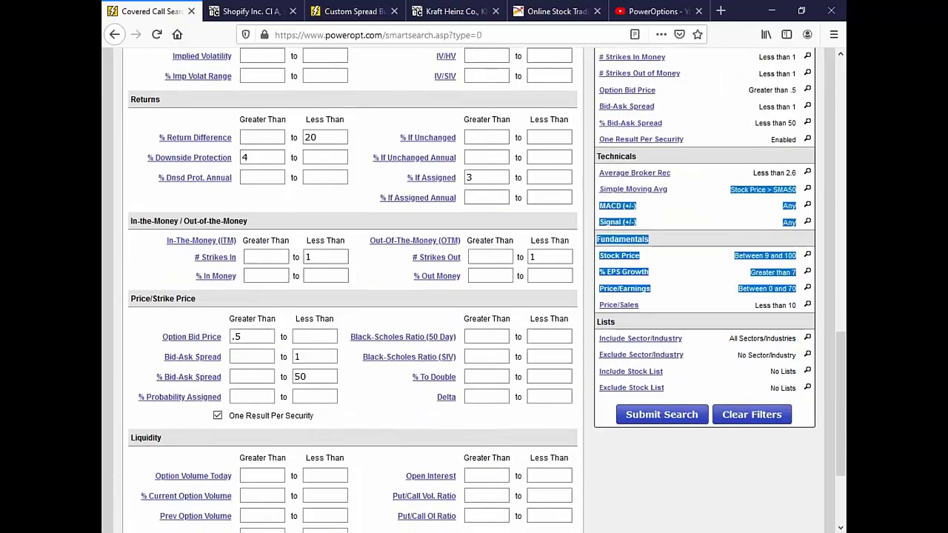
left_click_drag(729, 348, 797, 398)
Step: Load the saved **Weekly Picks of the Day covered call search and highlight its stock price and earnings filters
scroll(489, 345, "up", 10)
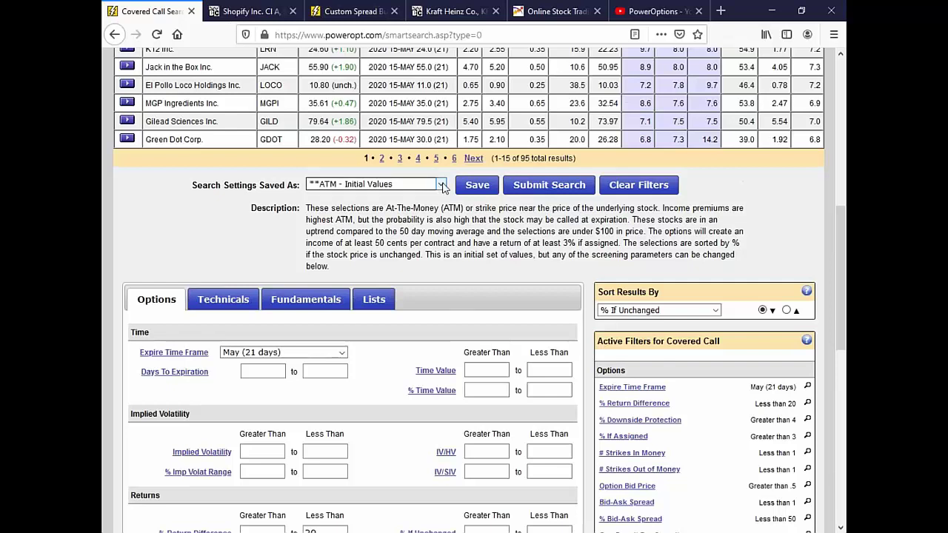
left_click(440, 185)
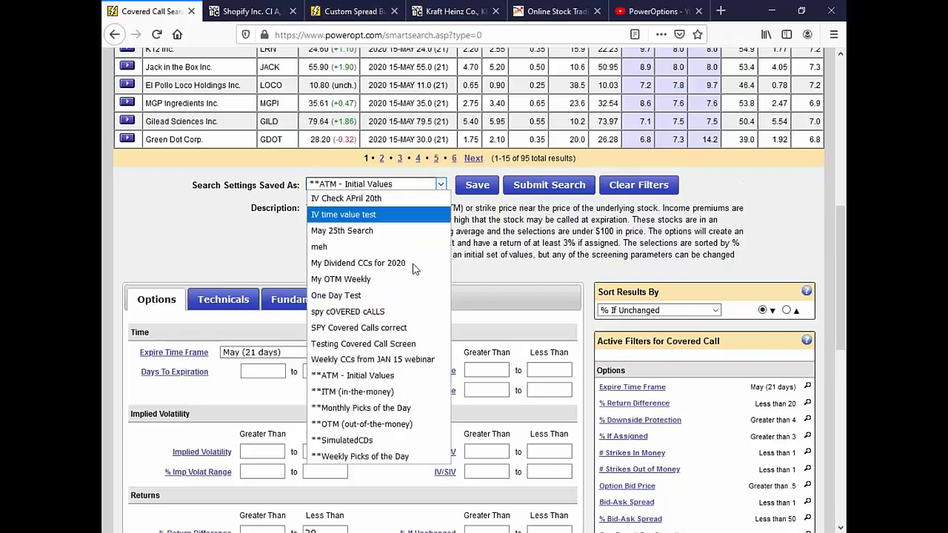
left_click(414, 457)
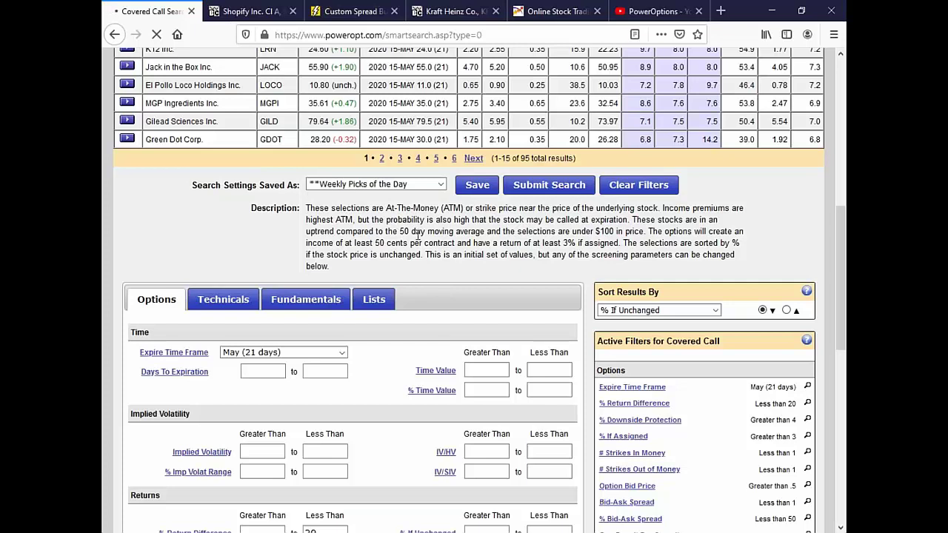
scroll(445, 275, "down", 5)
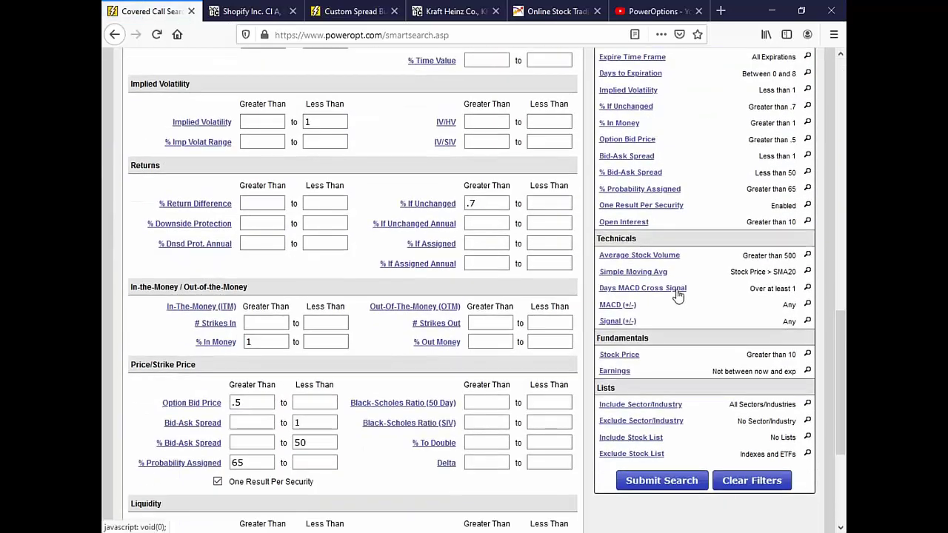
left_click_drag(736, 256, 776, 374)
scroll(729, 201, "up", 2)
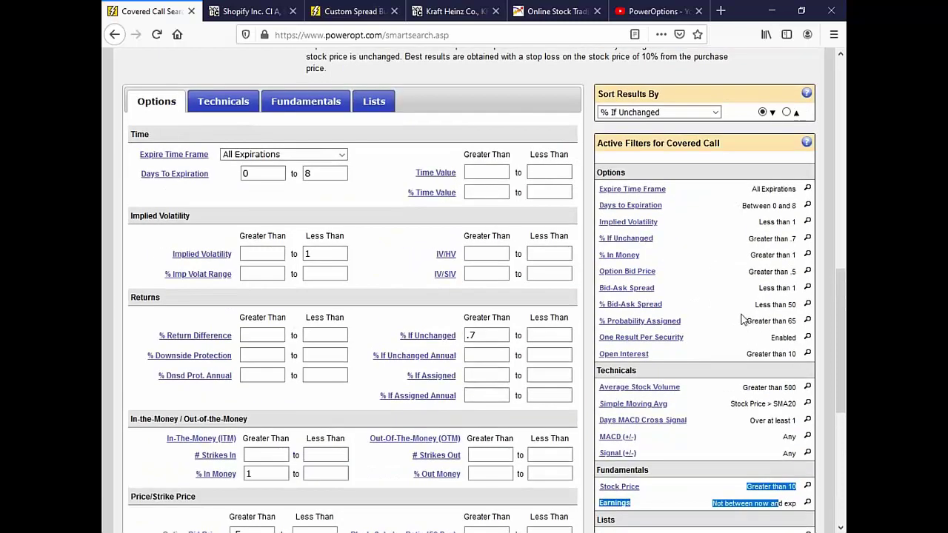
Step: Look over the saved covered call searches, keep **Weekly Picks of the Day selected and return to its results
key("alt+Tab")
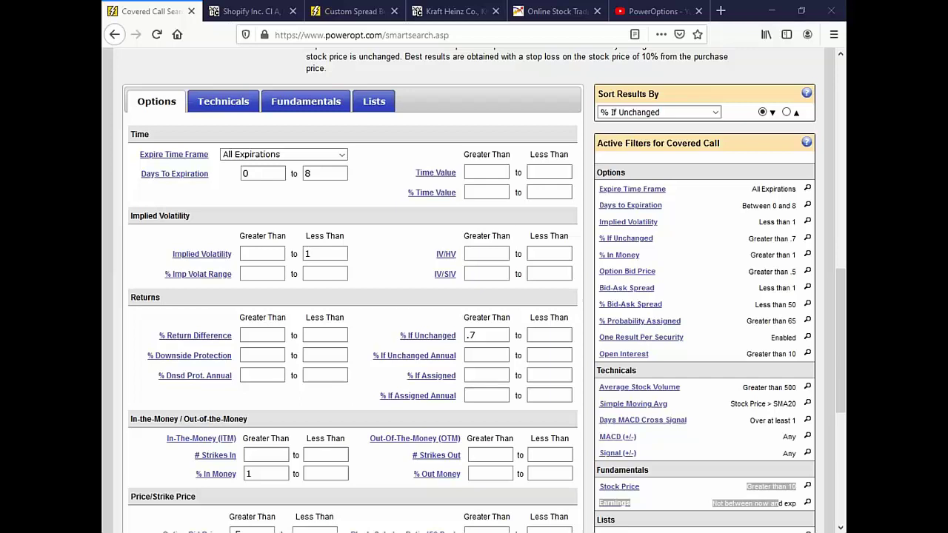
scroll(354, 211, "up", 1)
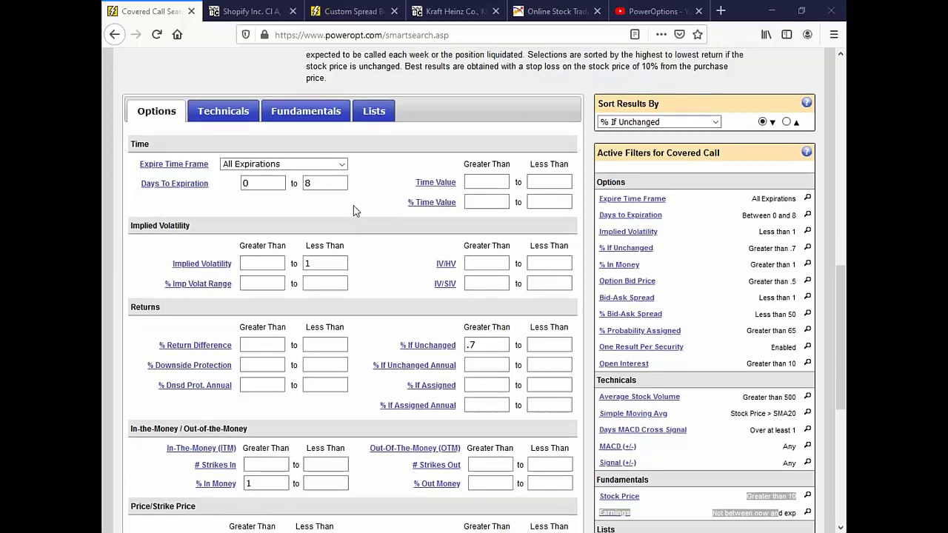
scroll(353, 211, "up", 3)
left_click(432, 120)
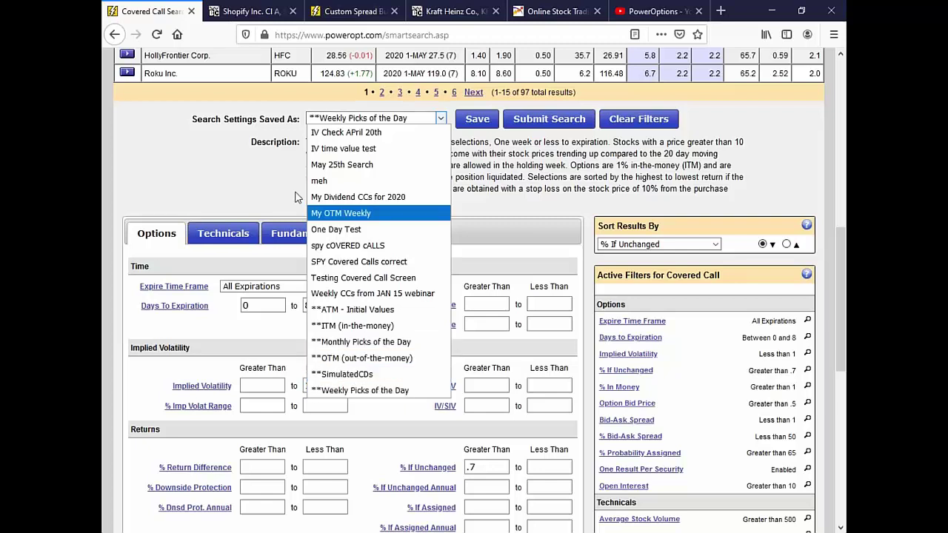
left_click(396, 390)
scroll(133, 198, "up", 2)
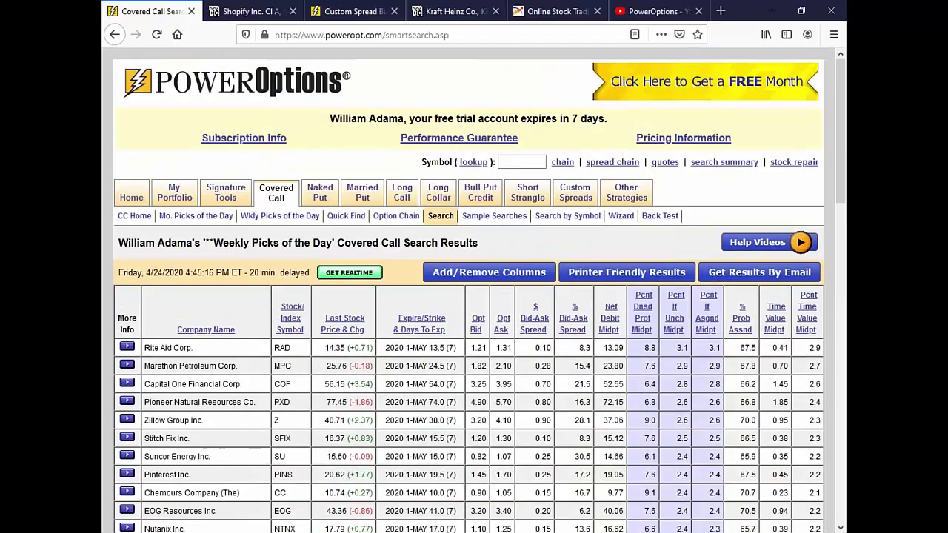
mouse_move(133, 199)
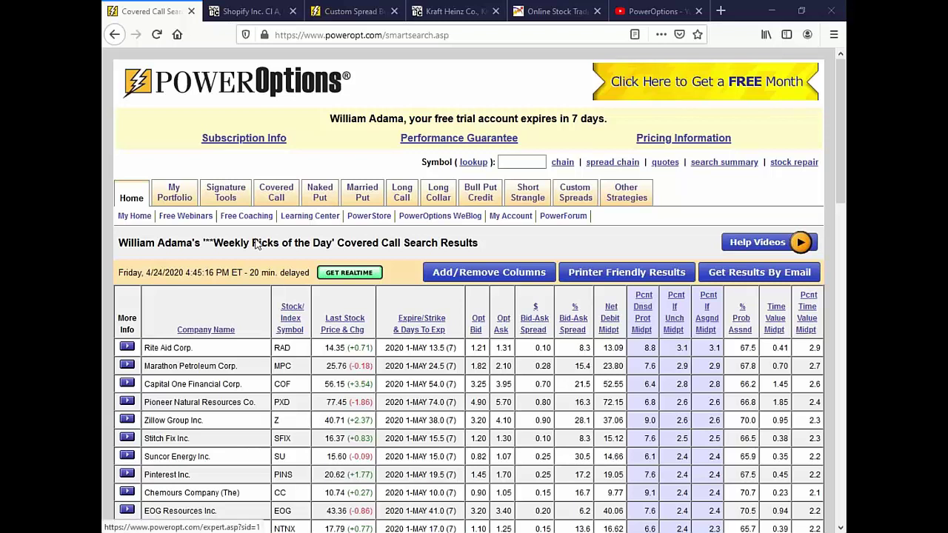
Step: Switch to the BigCharts page for Shopify and draw the advanced chart for the symbol MESO
left_click(251, 11)
double_click(141, 134)
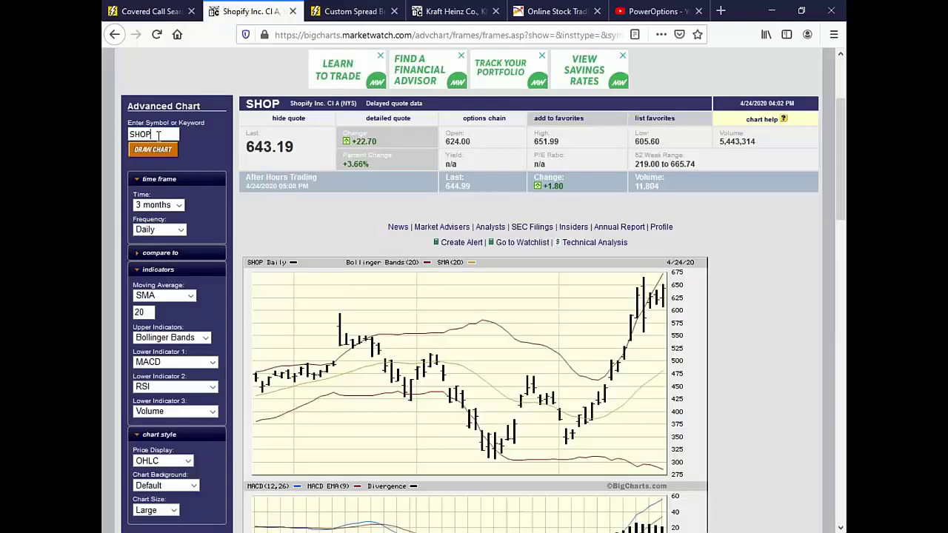
key("BackSpace")
type("MESO")
left_click(170, 152)
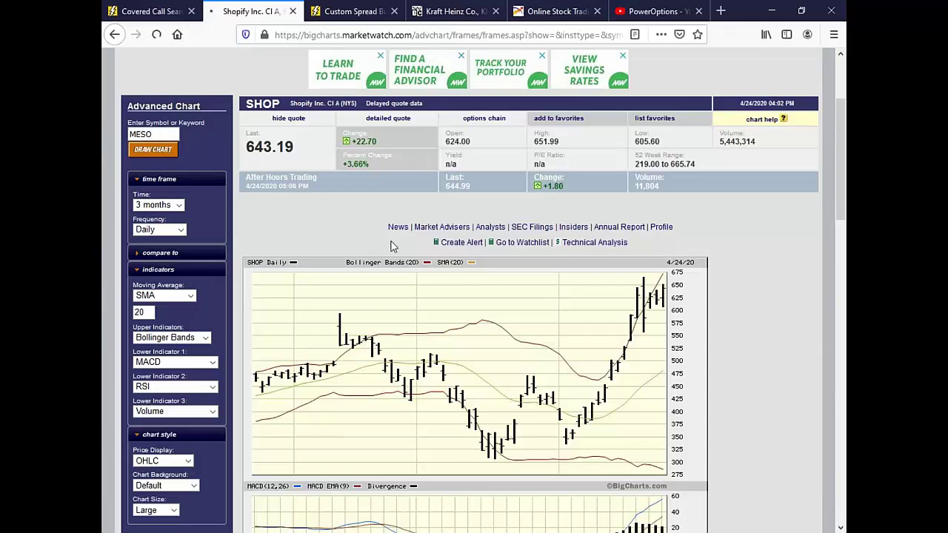
Step: Look over the MESO advanced chart, its quote details and the latest price bar
scroll(652, 256, "down", 4)
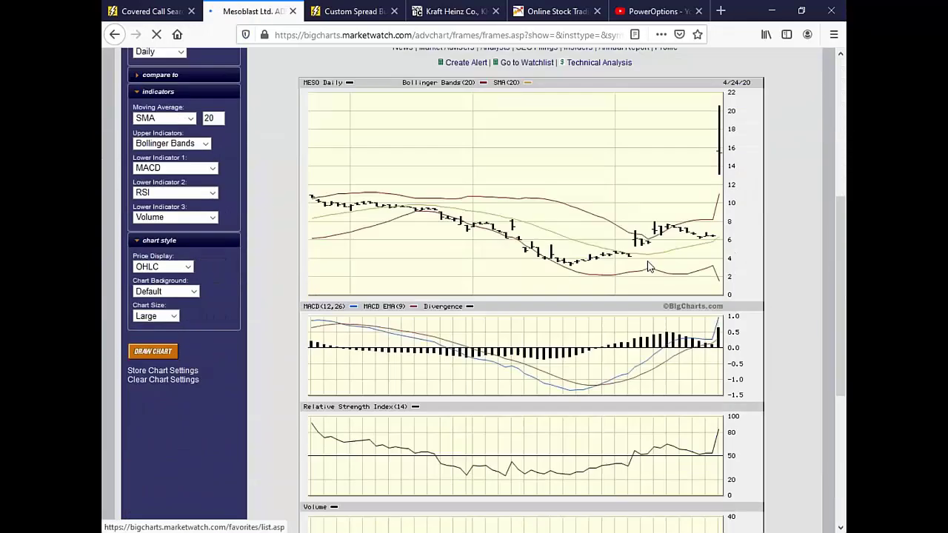
scroll(765, 239, "up", 4)
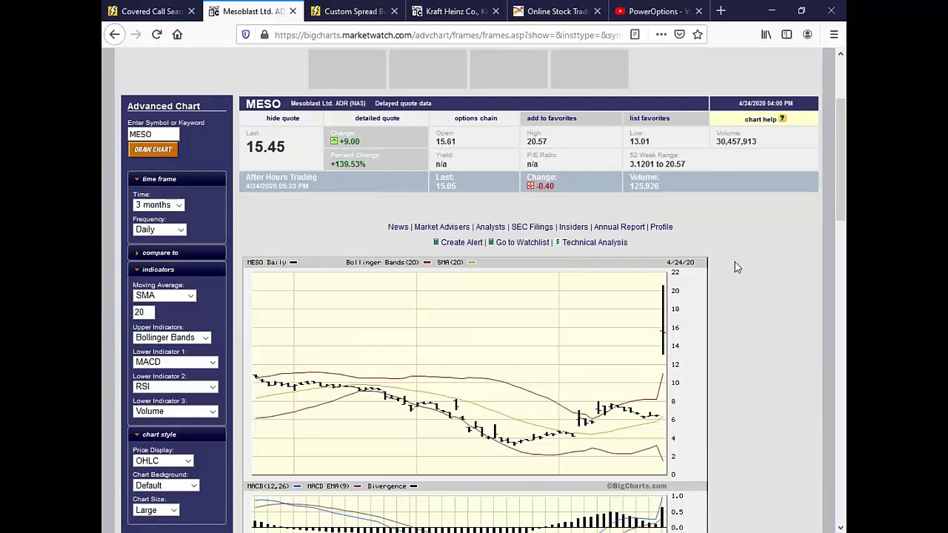
scroll(735, 263, "down", 2)
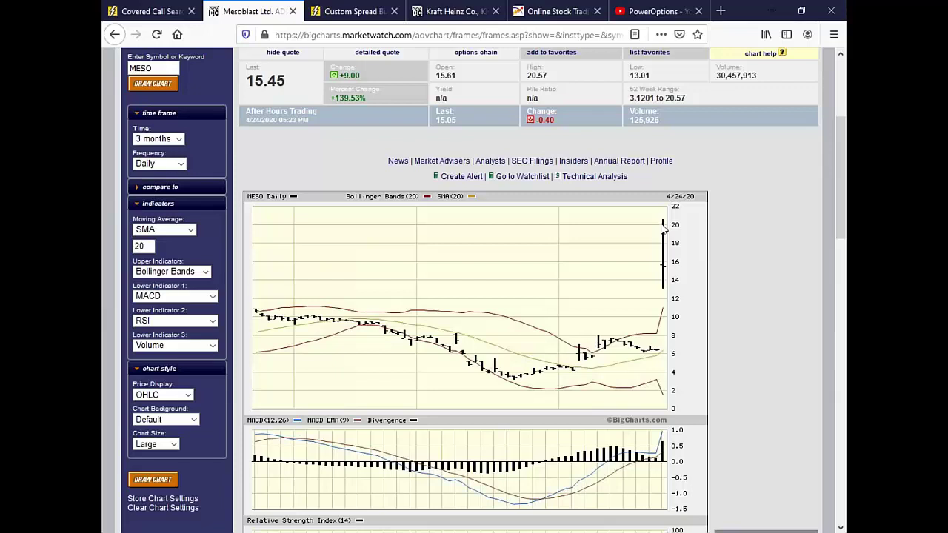
Step: Switch to PowerOptions, look up the quote for MESO and examine its volume, fundamental, technical and volatility data
left_click(164, 15)
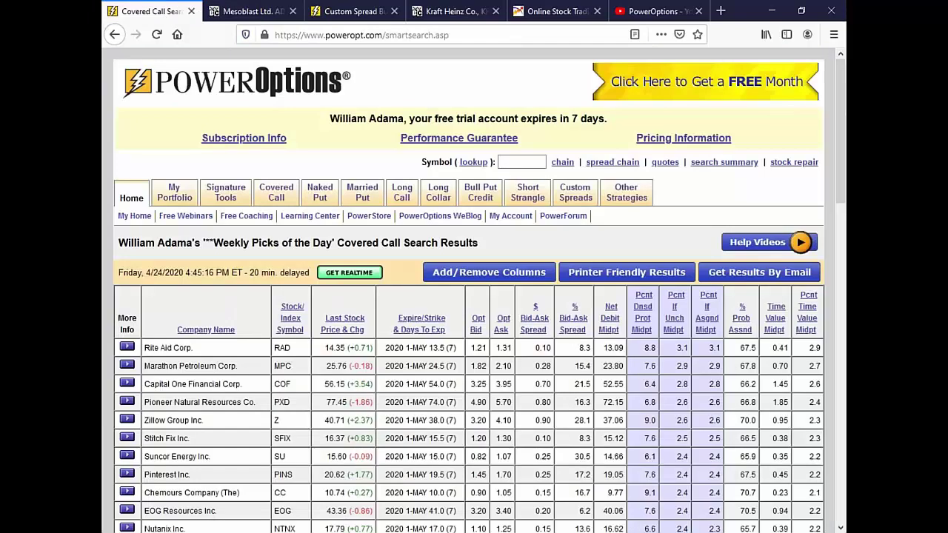
left_click(521, 162)
type("MESO")
left_click(667, 166)
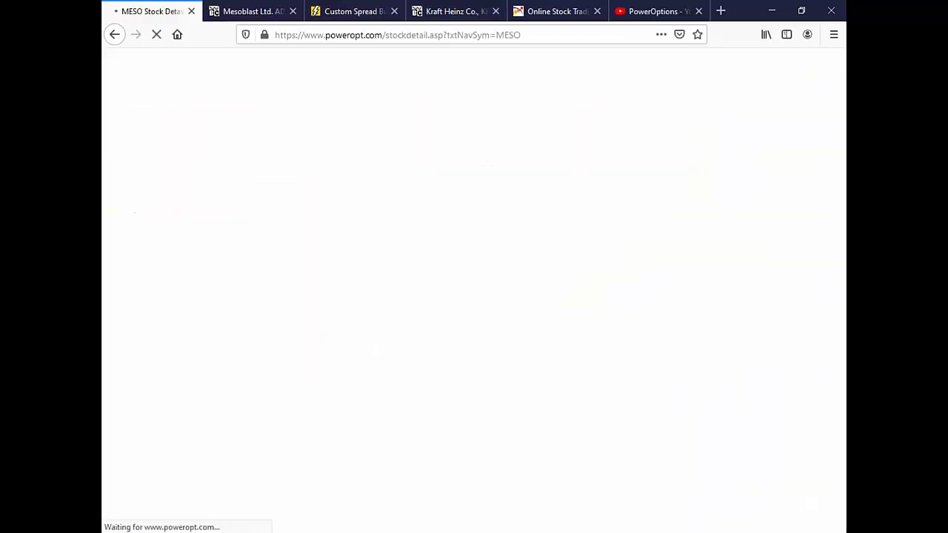
scroll(540, 264, "down", 5)
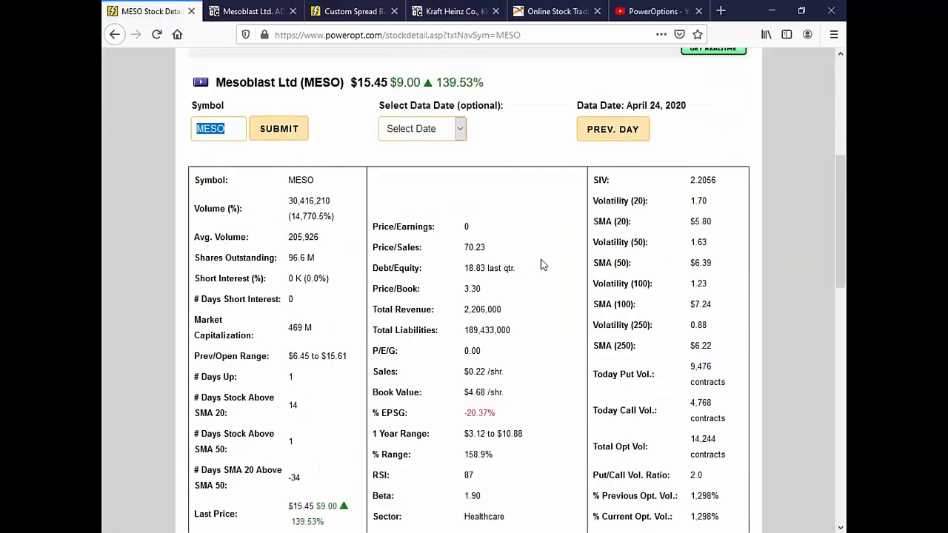
scroll(540, 264, "down", 1)
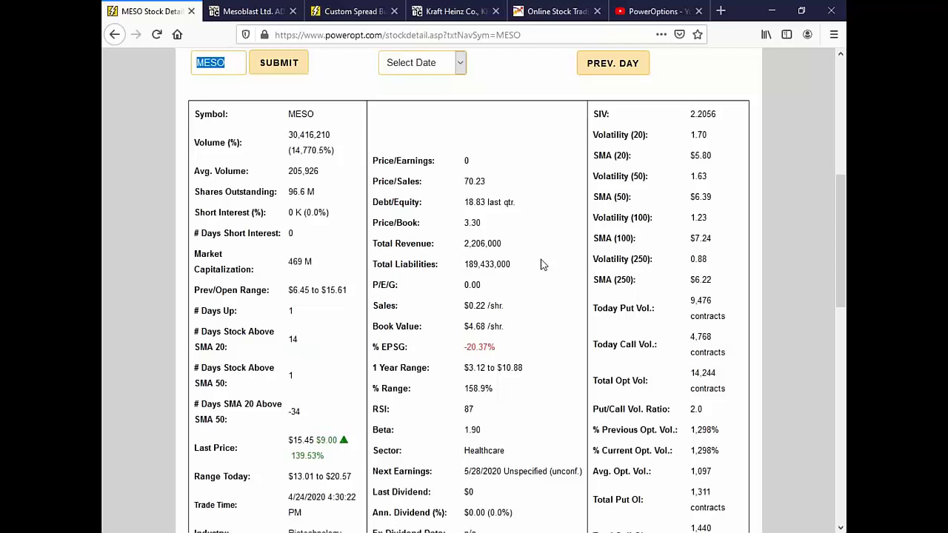
scroll(540, 264, "down", 1)
scroll(541, 264, "down", 1)
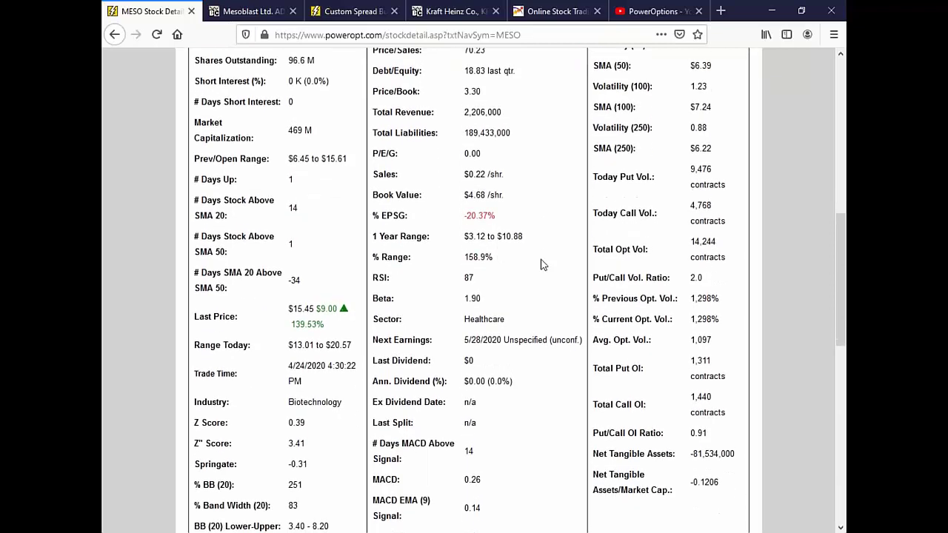
scroll(540, 264, "up", 4)
left_click(359, 213)
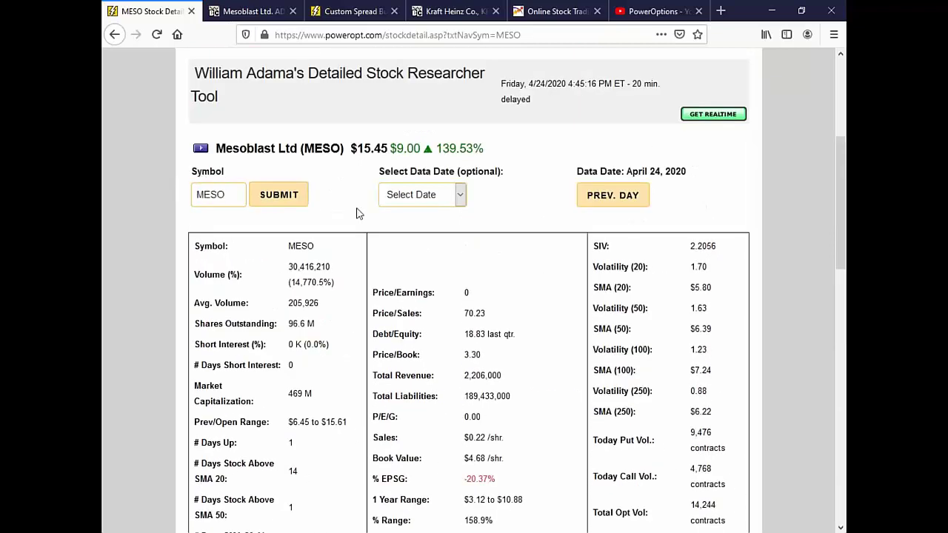
Step: Open the MESO option chain and highlight the call volume and open interest around the 10.00 to 20.00 strikes
mouse_move(201, 152)
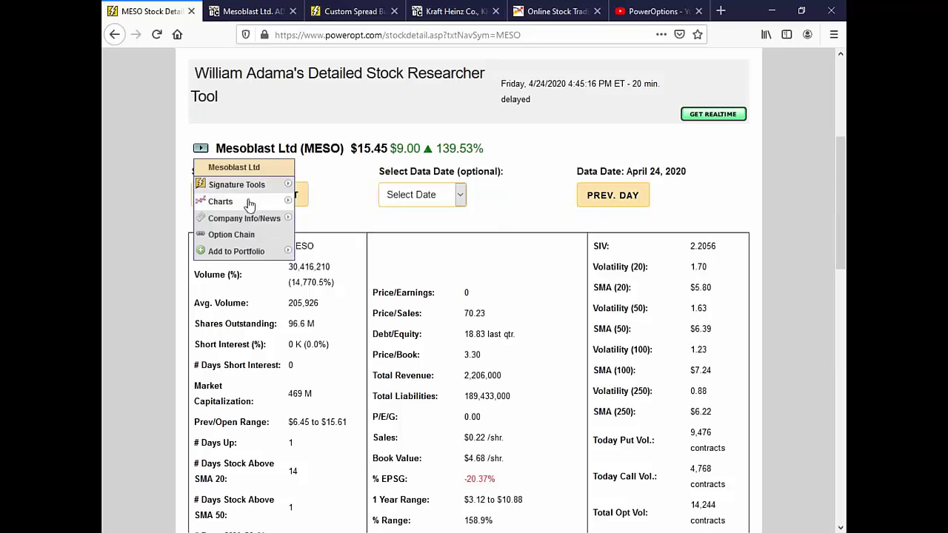
left_click(235, 235)
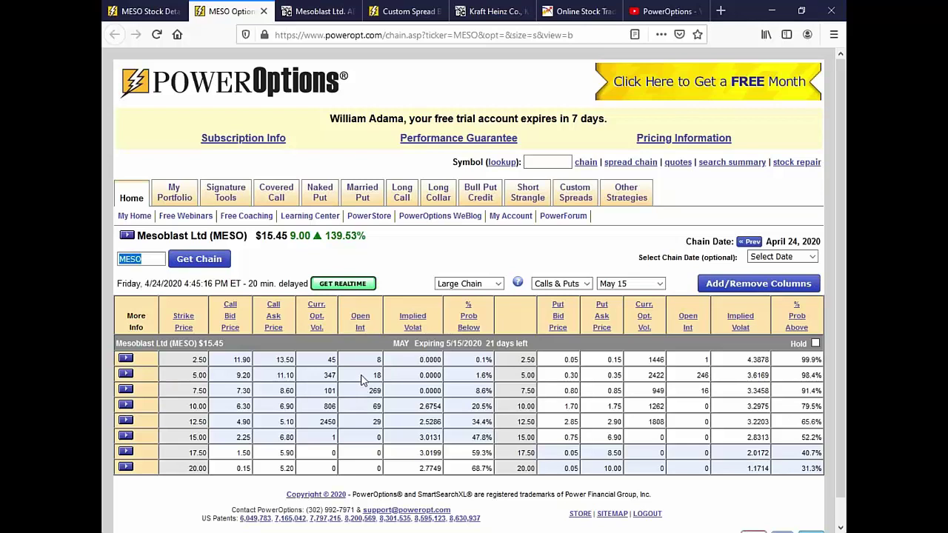
left_click_drag(300, 423, 383, 391)
double_click(377, 405)
double_click(327, 421)
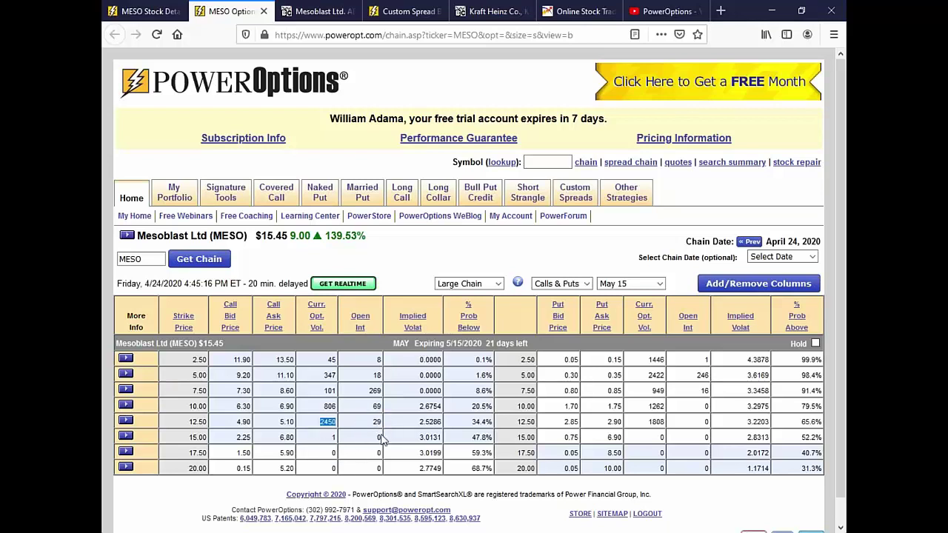
left_click_drag(383, 437, 392, 479)
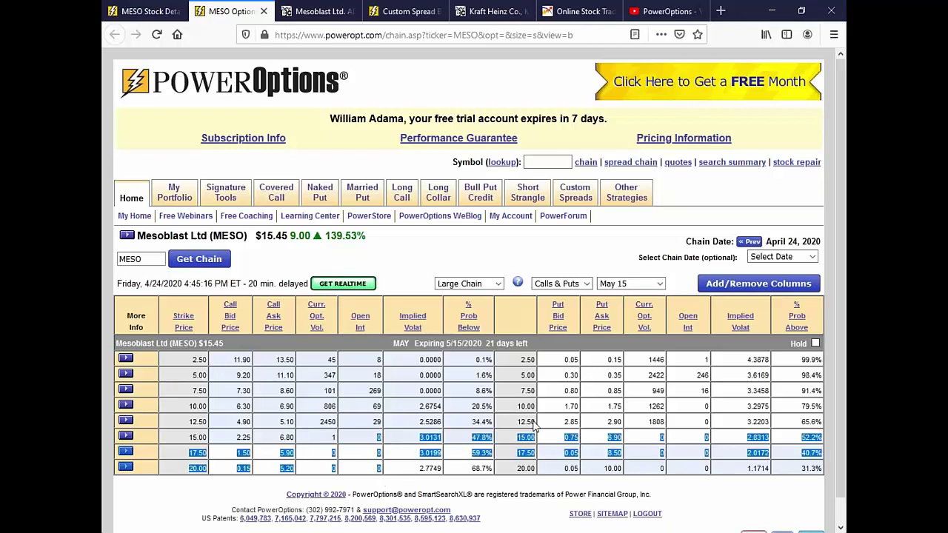
Step: Highlight the put volume and open interest at the 10.00 and 12.50 strikes, and the stock's price change
left_click(687, 385)
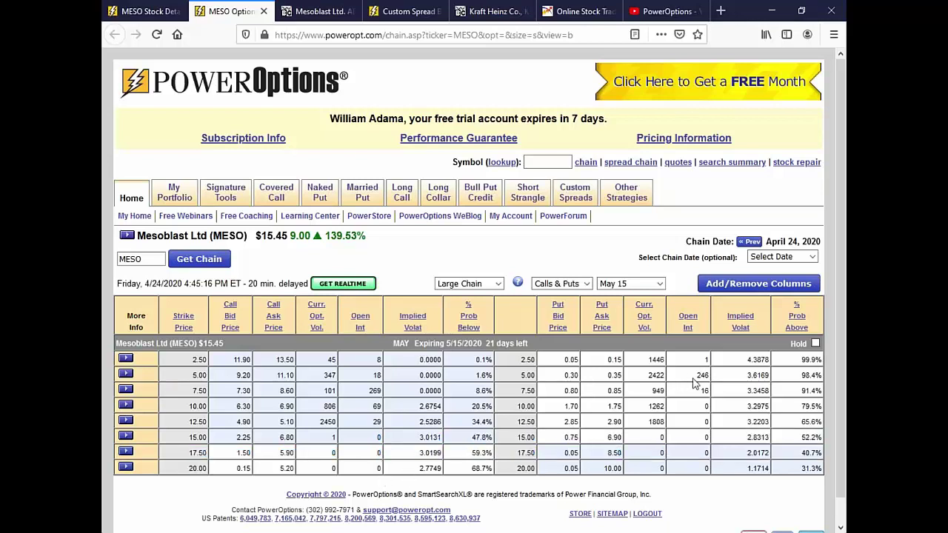
double_click(706, 421)
double_click(707, 406)
double_click(655, 406)
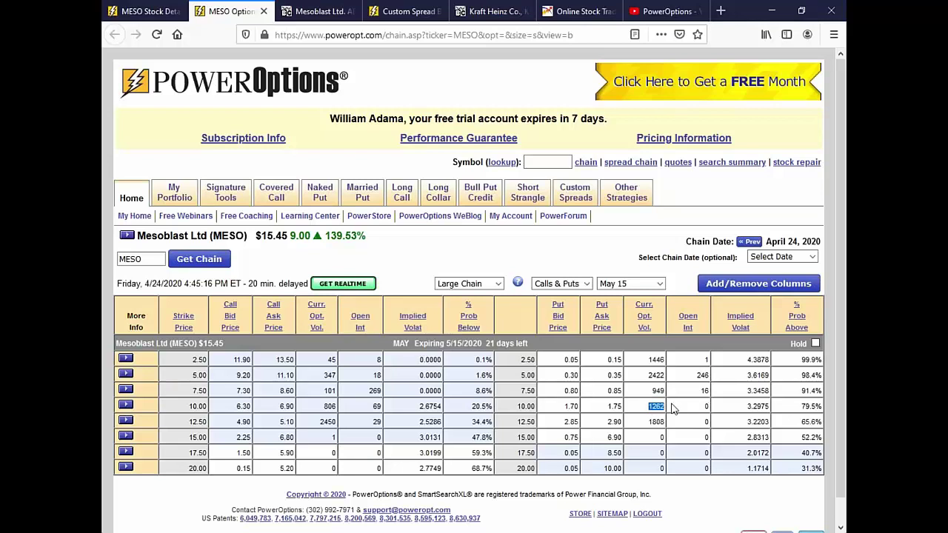
double_click(651, 421)
left_click(406, 246)
left_click_drag(622, 421, 665, 424)
double_click(706, 407)
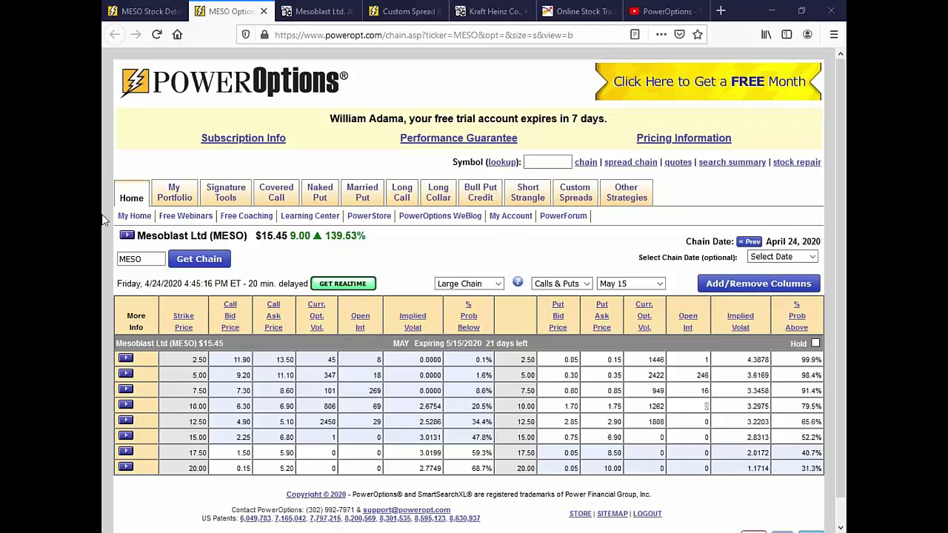
left_click_drag(329, 237, 383, 251)
left_click(388, 251)
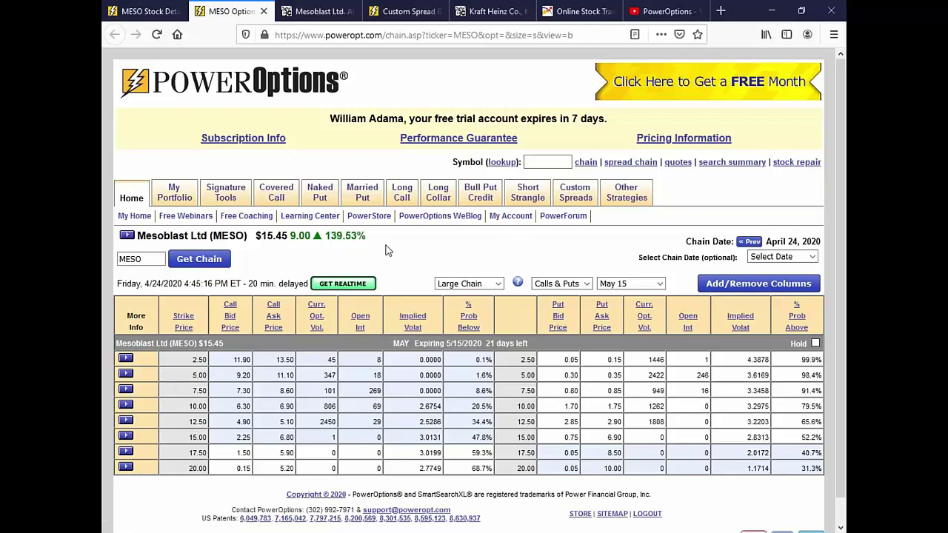
Step: Go to the PowerOptions home page, open the free webinars page and show its Options Strategies topics
left_click(125, 198)
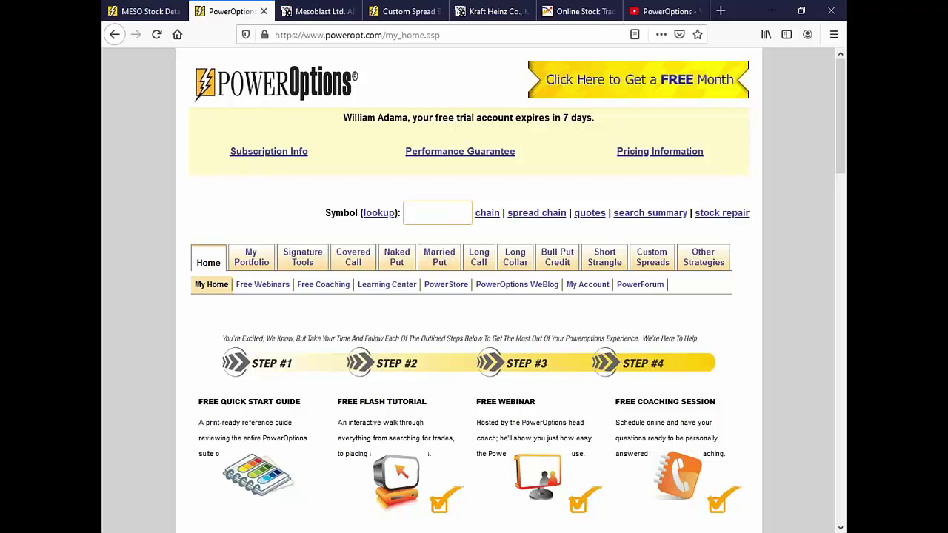
left_click(285, 288)
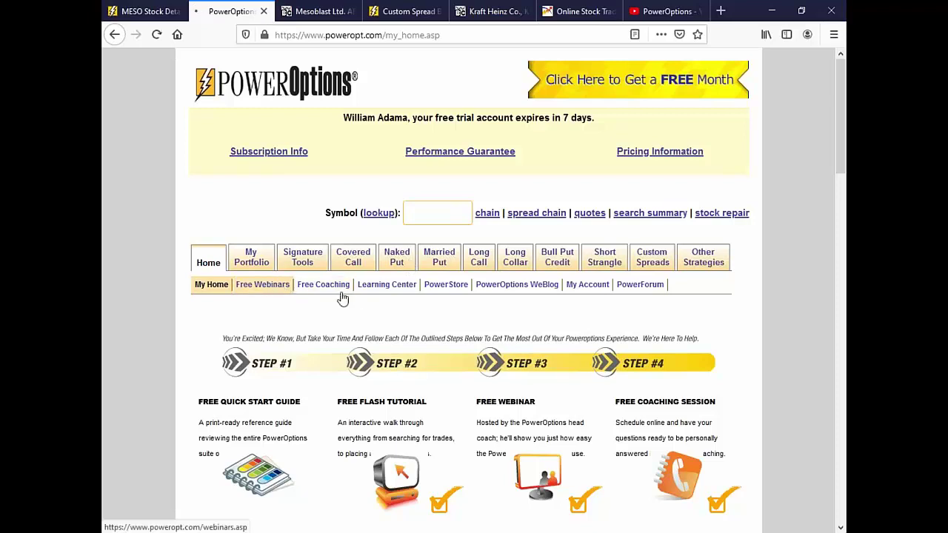
scroll(459, 328, "down", 4)
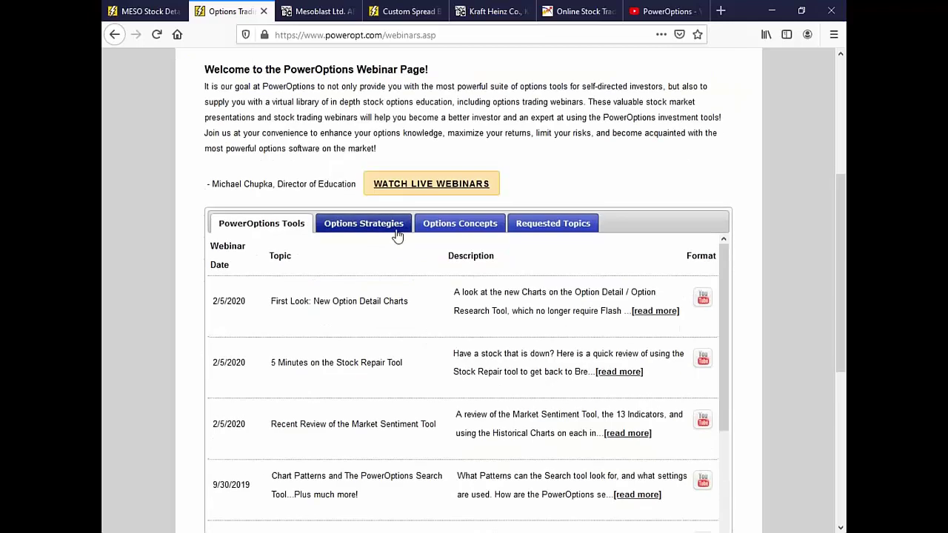
left_click(398, 234)
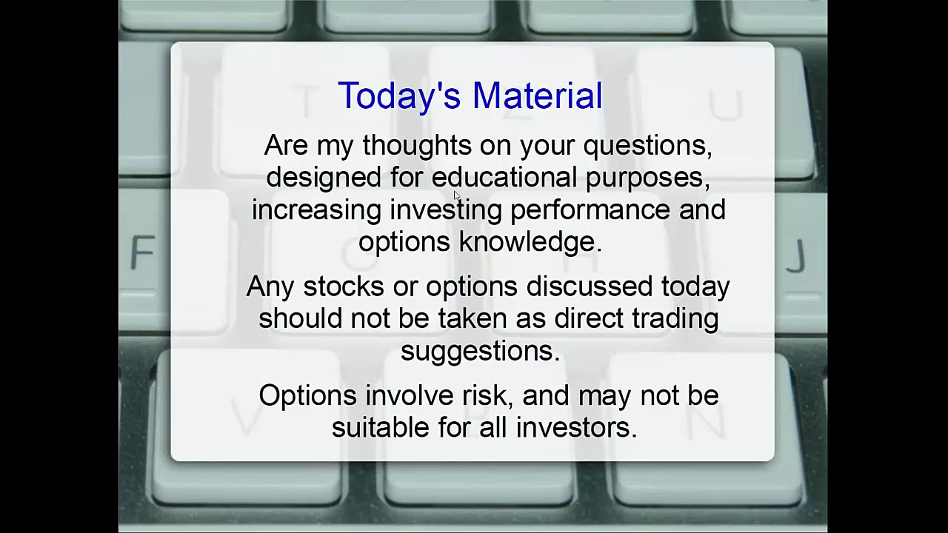
key("Right")
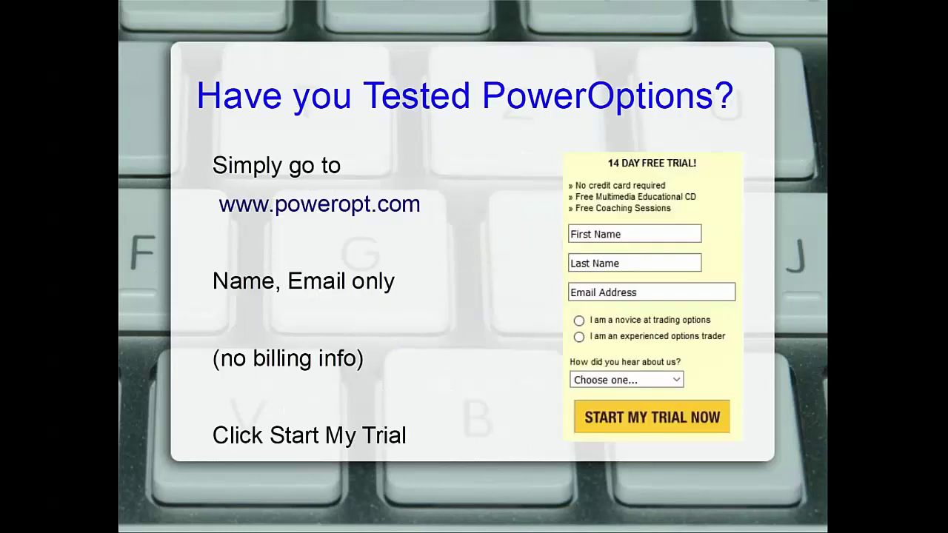